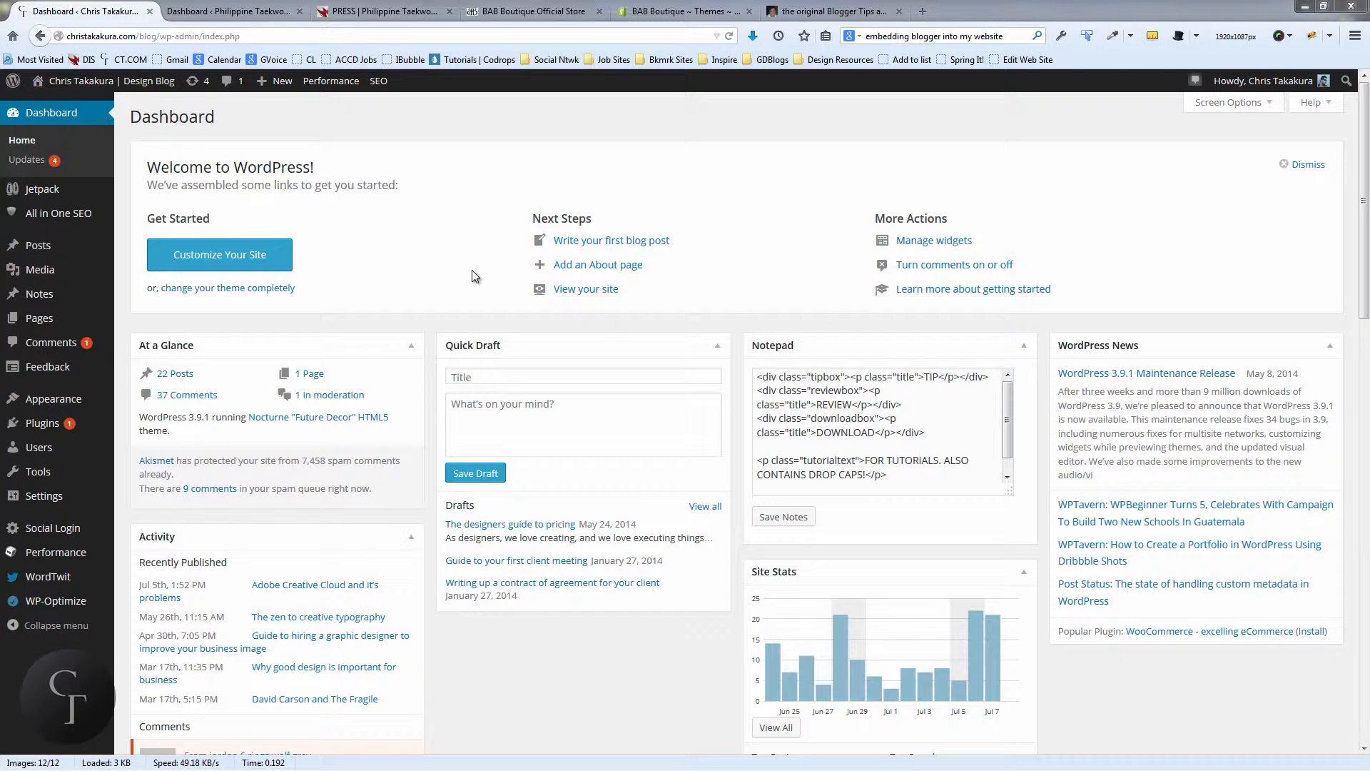
Step: Open the All in One SEO general settings and look over the home page, keyword and title settings
mouse_move(34, 222)
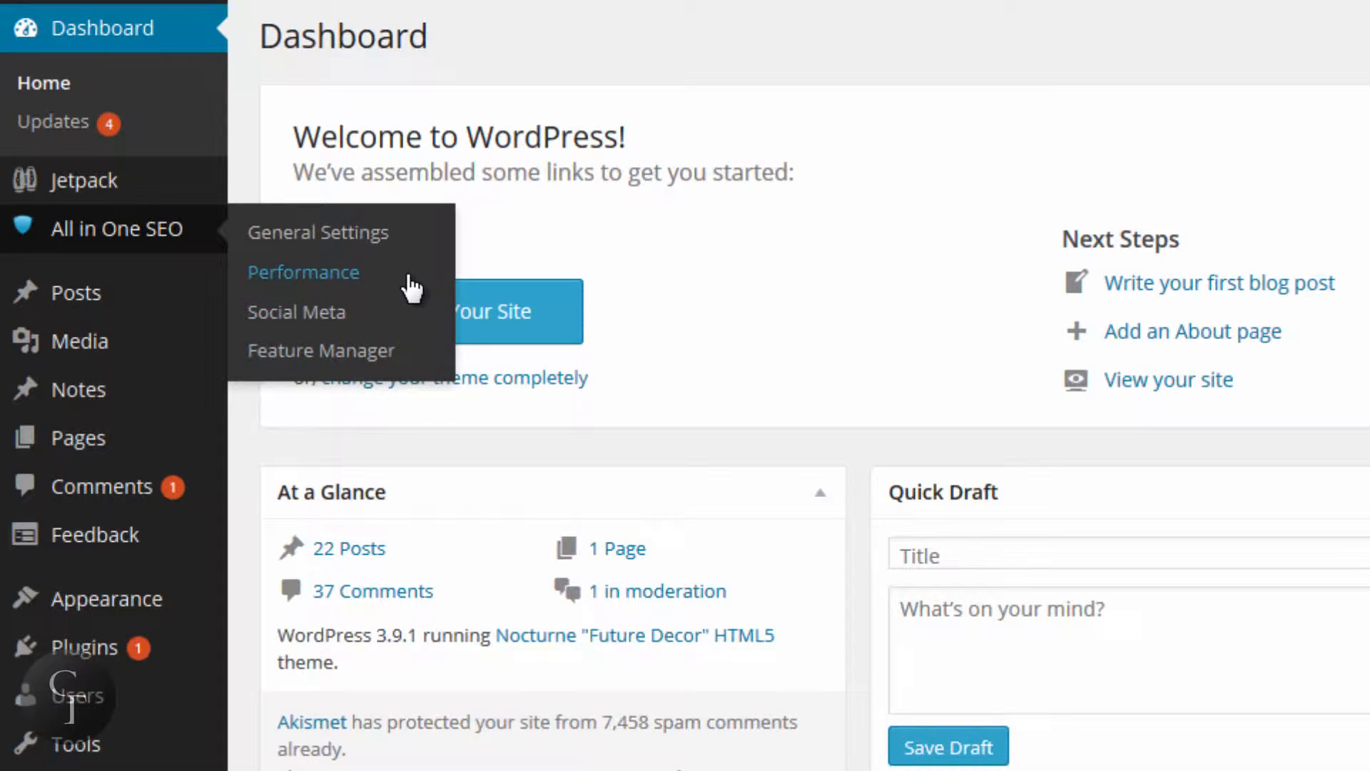
left_click(325, 236)
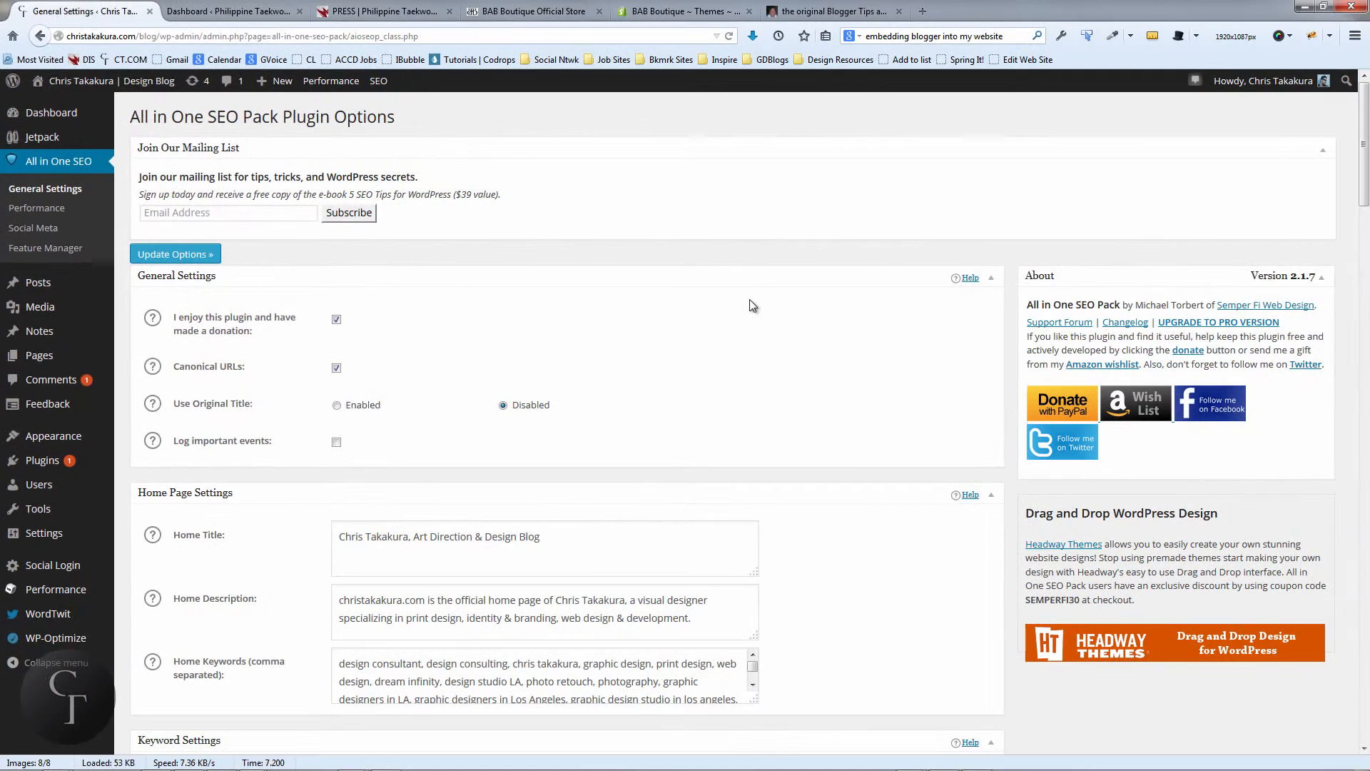
scroll(734, 301, "down", 3)
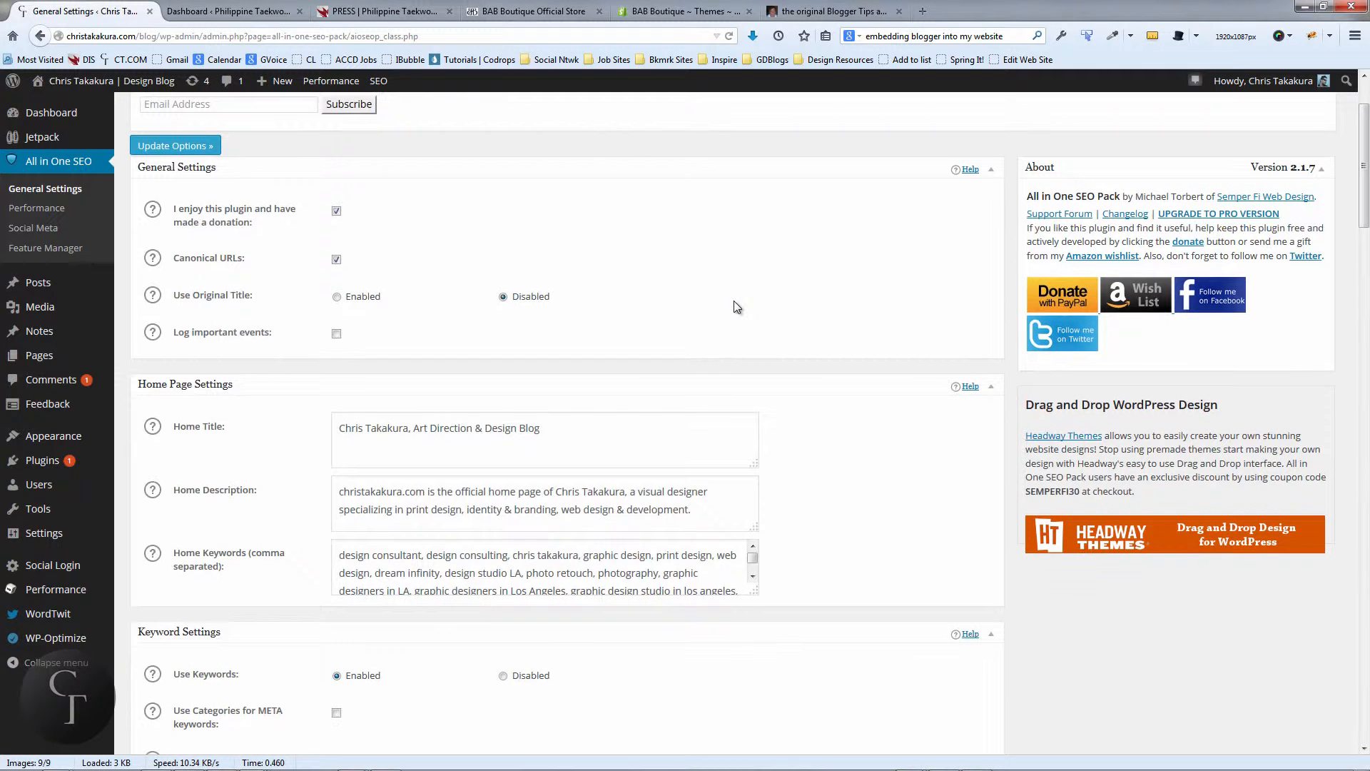
scroll(734, 301, "up", 3)
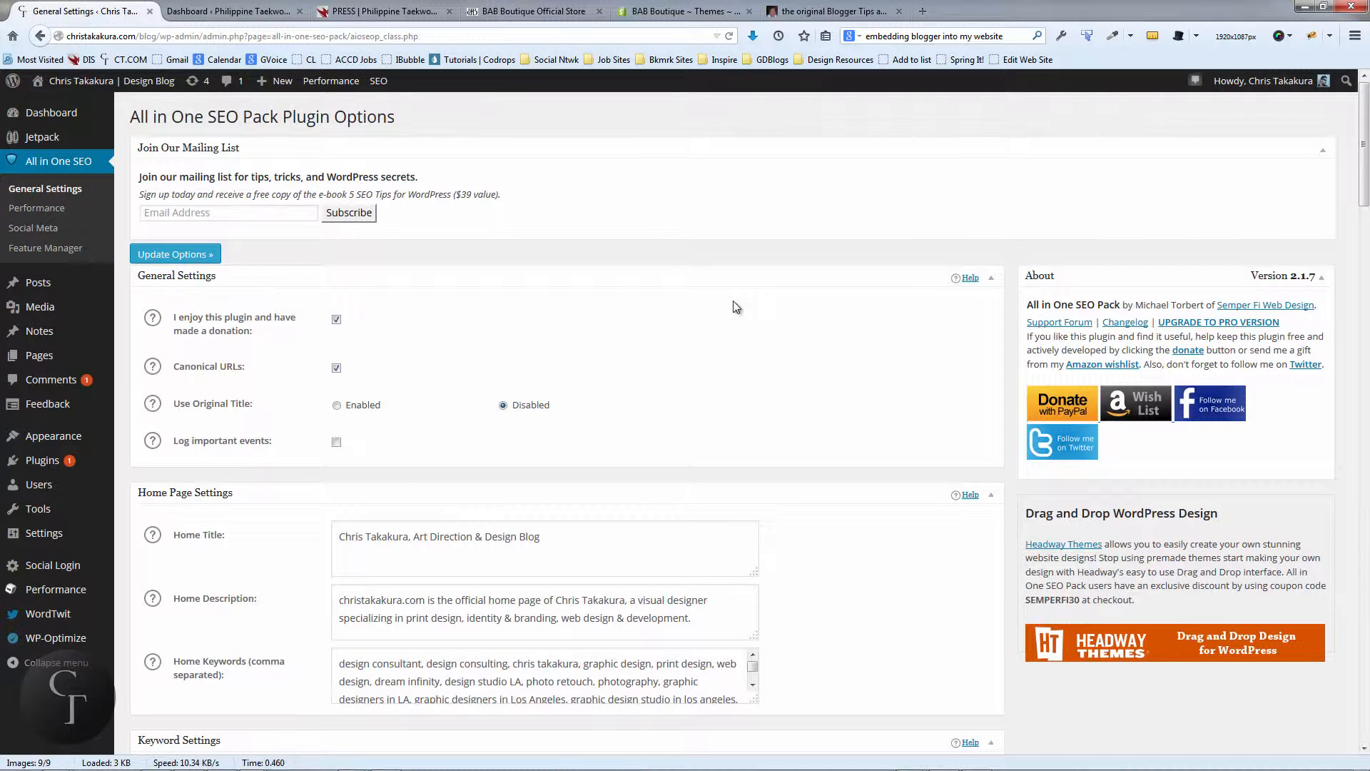
scroll(734, 307, "down", 3)
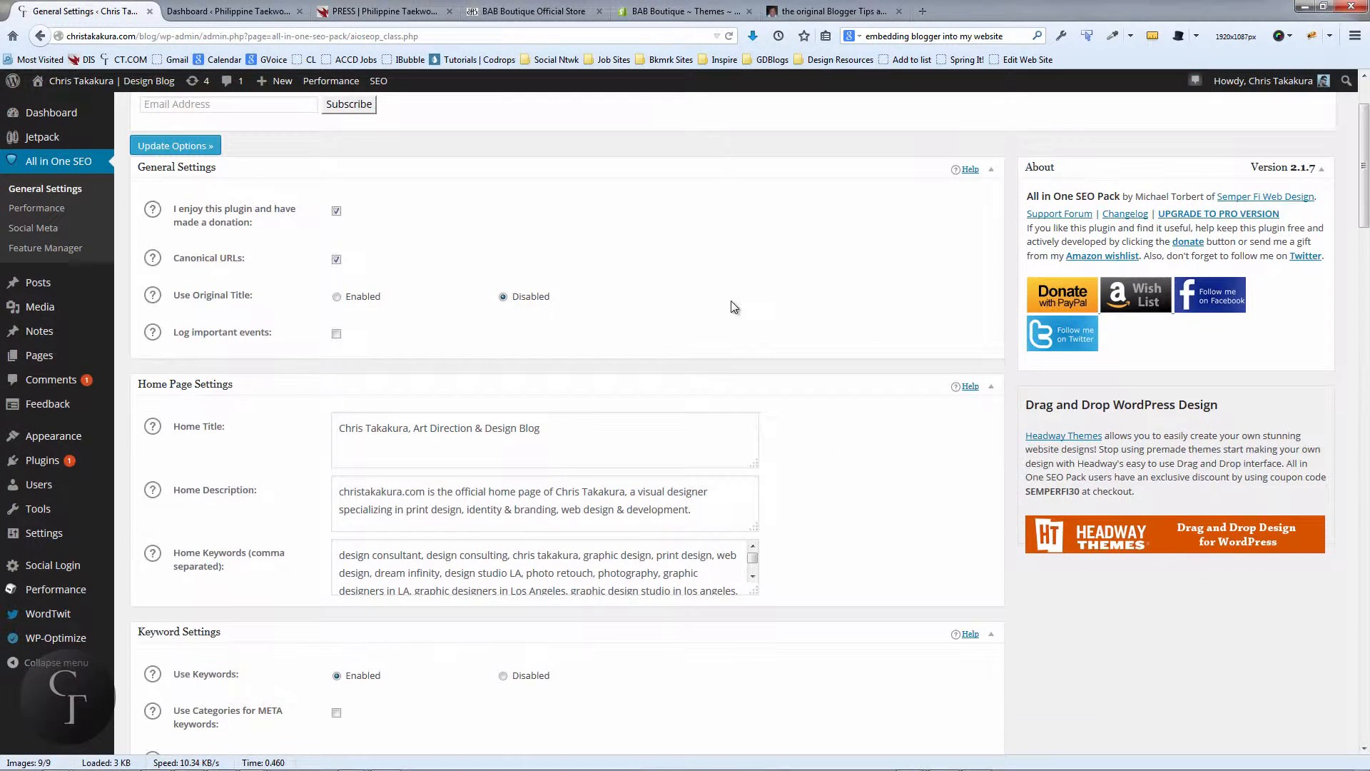
scroll(734, 306, "down", 3)
scroll(734, 305, "up", 3)
scroll(528, 318, "down", 10)
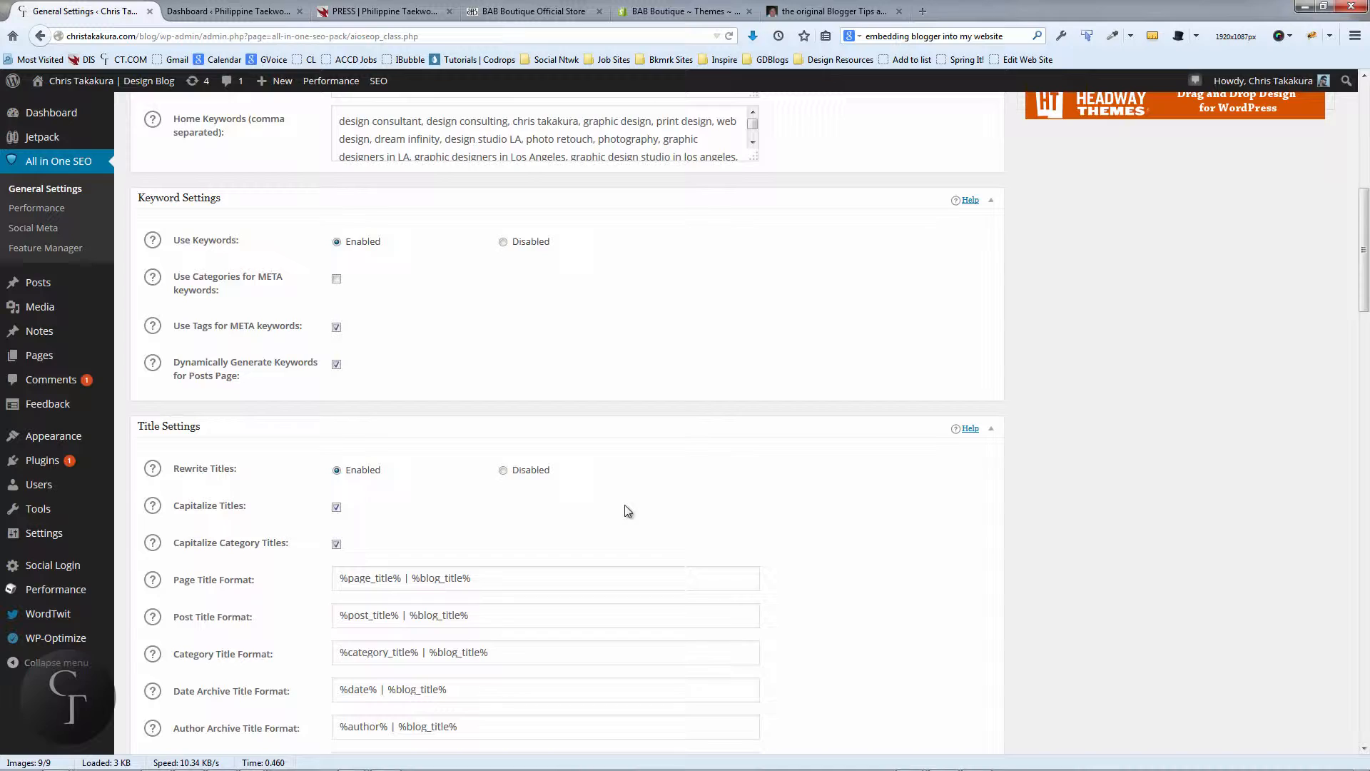
scroll(626, 509, "up", 5)
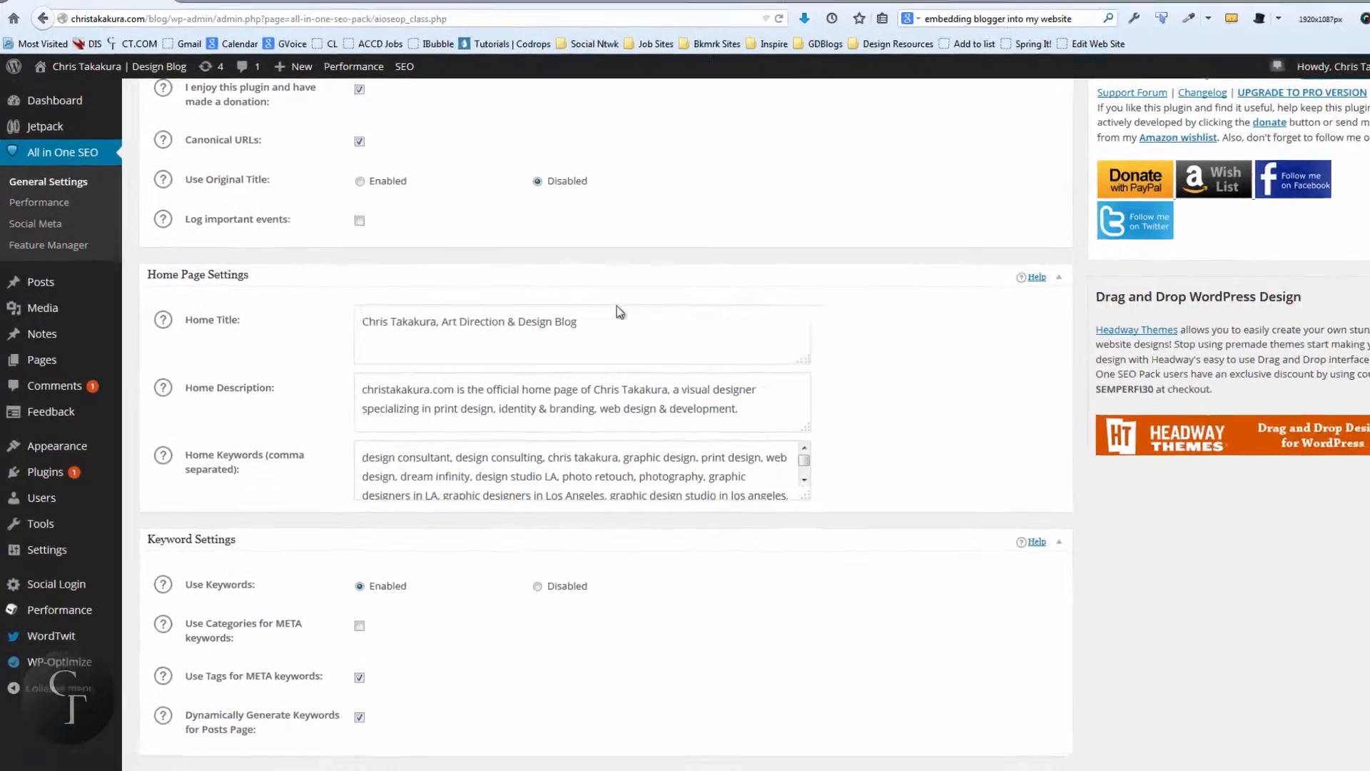
Step: Examine the wording of the Home Title in the Home Page Settings
left_click(569, 320)
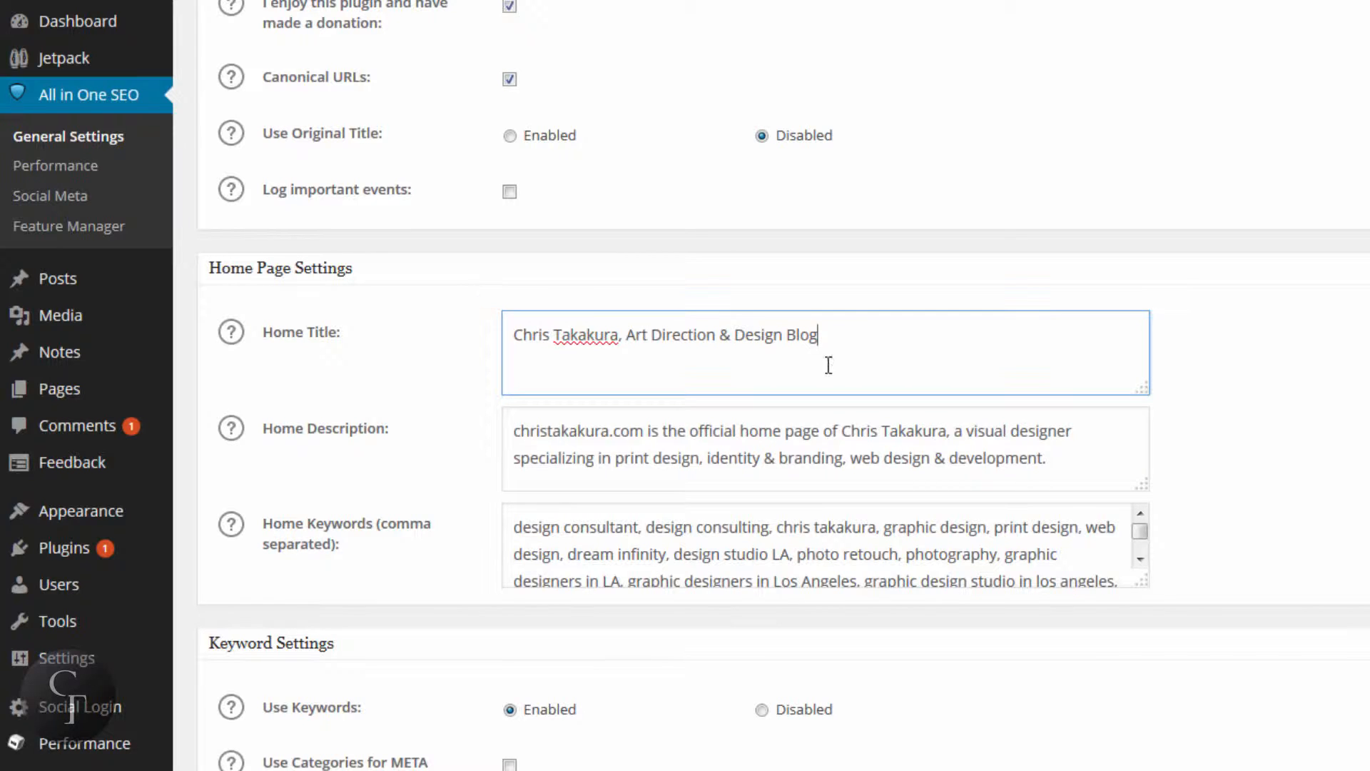
left_click_drag(842, 328, 459, 328)
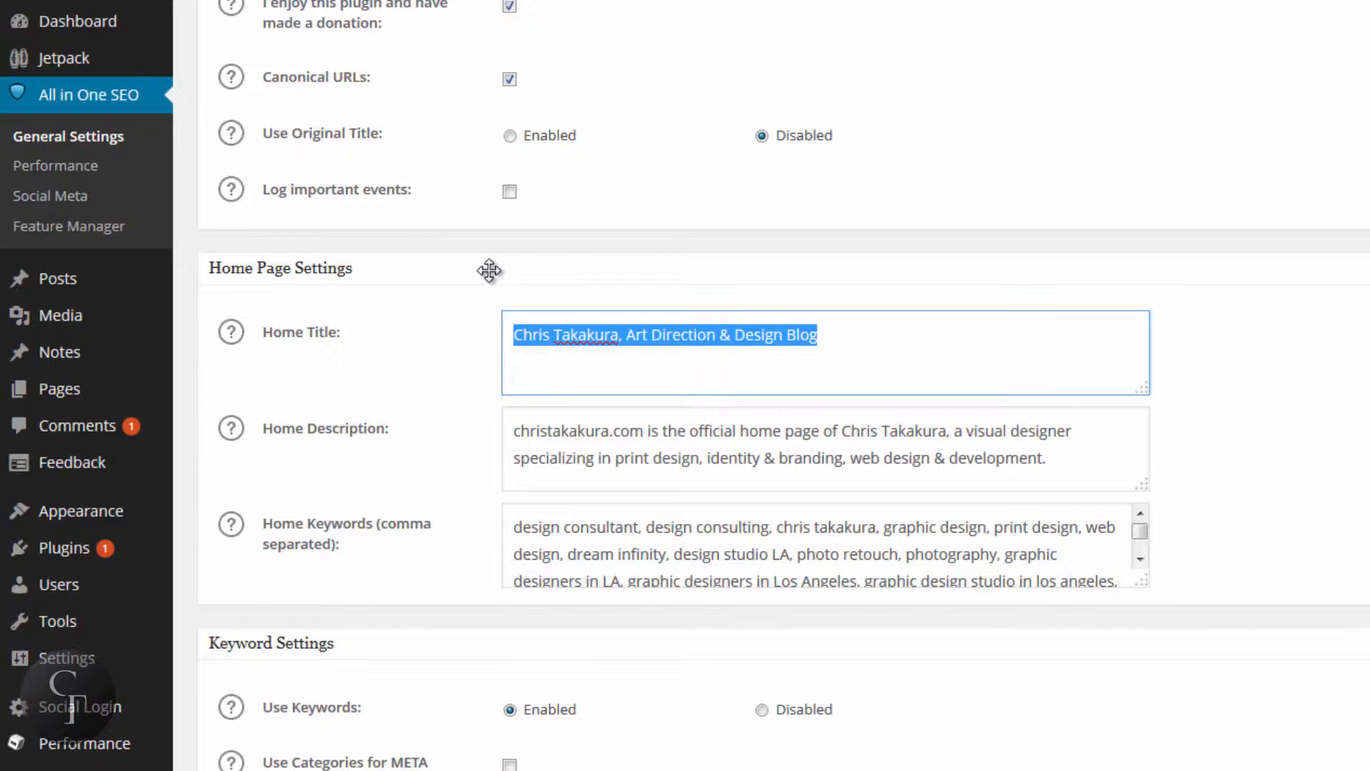
left_click(875, 325)
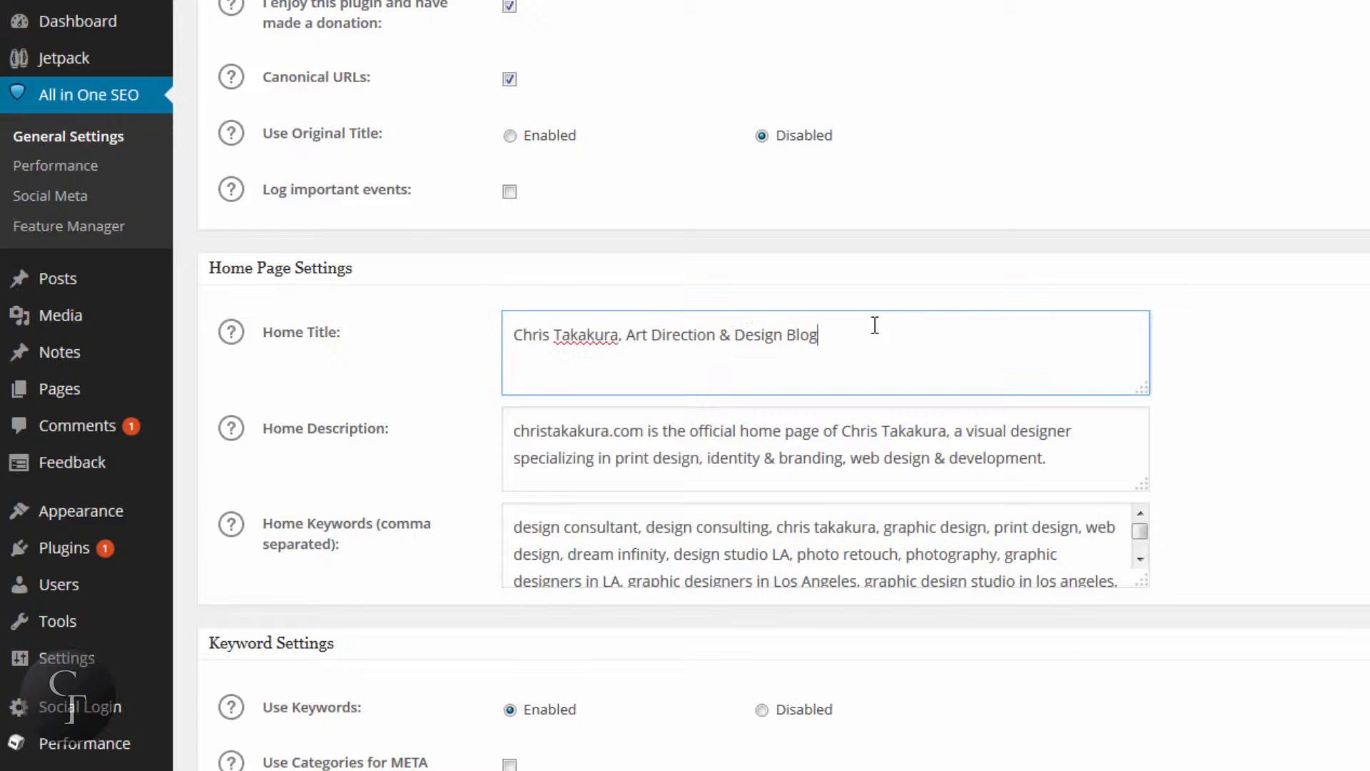
left_click_drag(866, 331, 505, 334)
left_click(878, 340)
left_click_drag(877, 339, 497, 333)
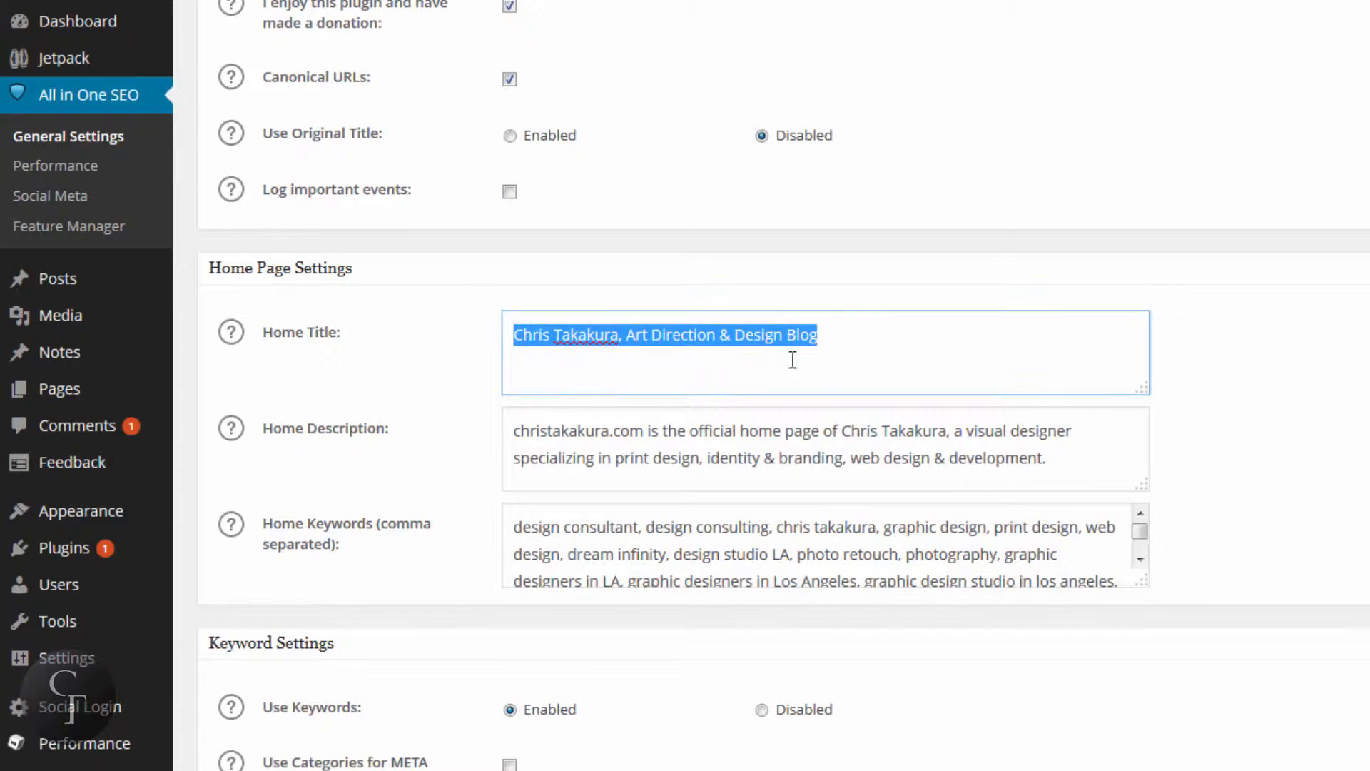
left_click(885, 342)
left_click_drag(869, 335, 502, 335)
left_click(854, 326)
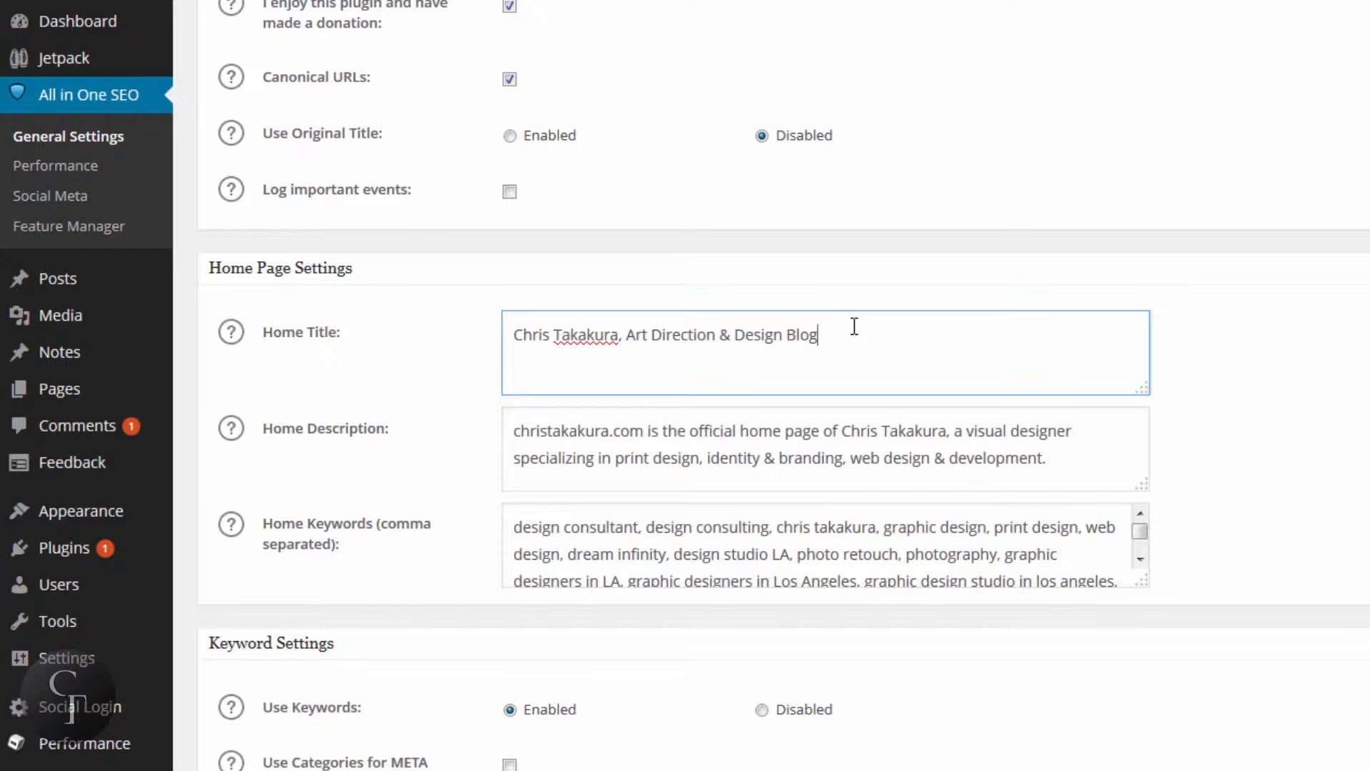
left_click_drag(822, 327, 477, 329)
left_click(938, 340)
Step: Examine the Home Description text and show the help note for that setting
left_click(1081, 461)
left_click_drag(1082, 461, 499, 449)
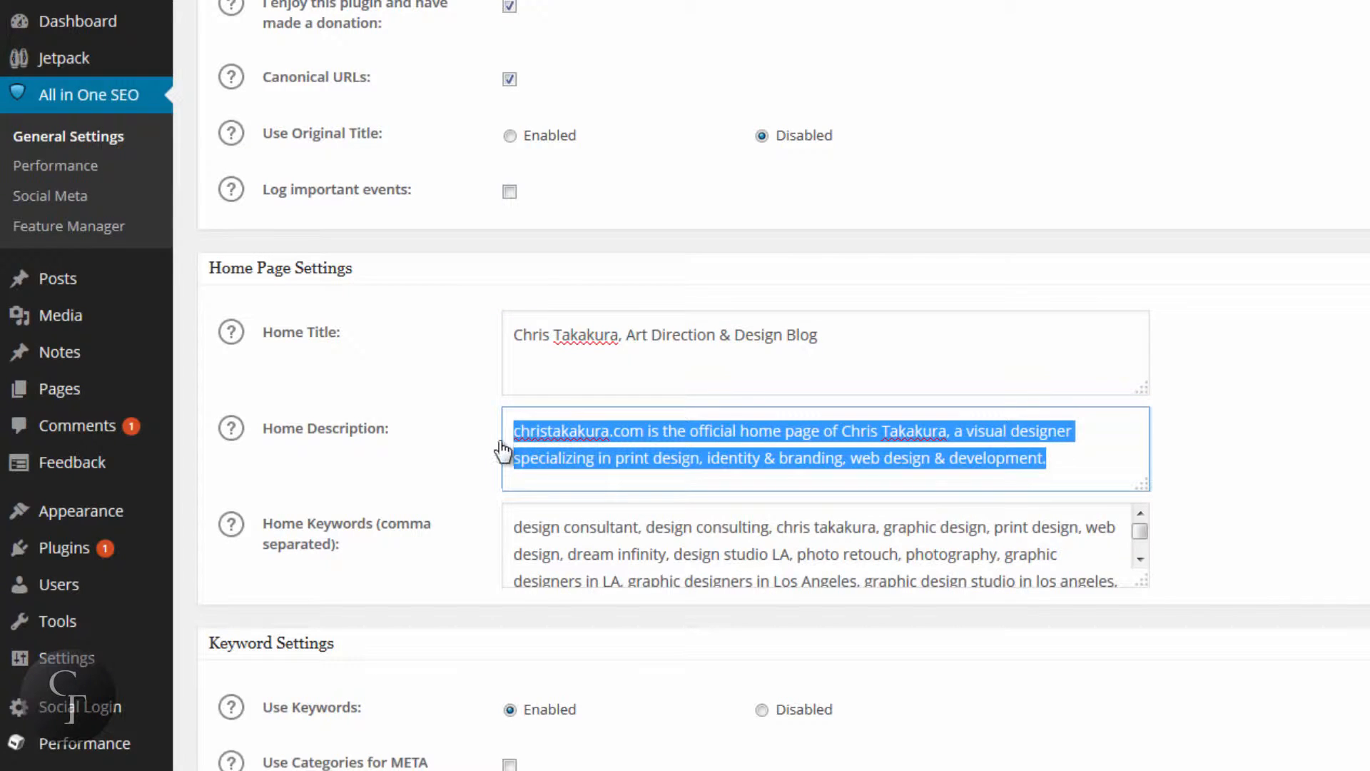
left_click(511, 432)
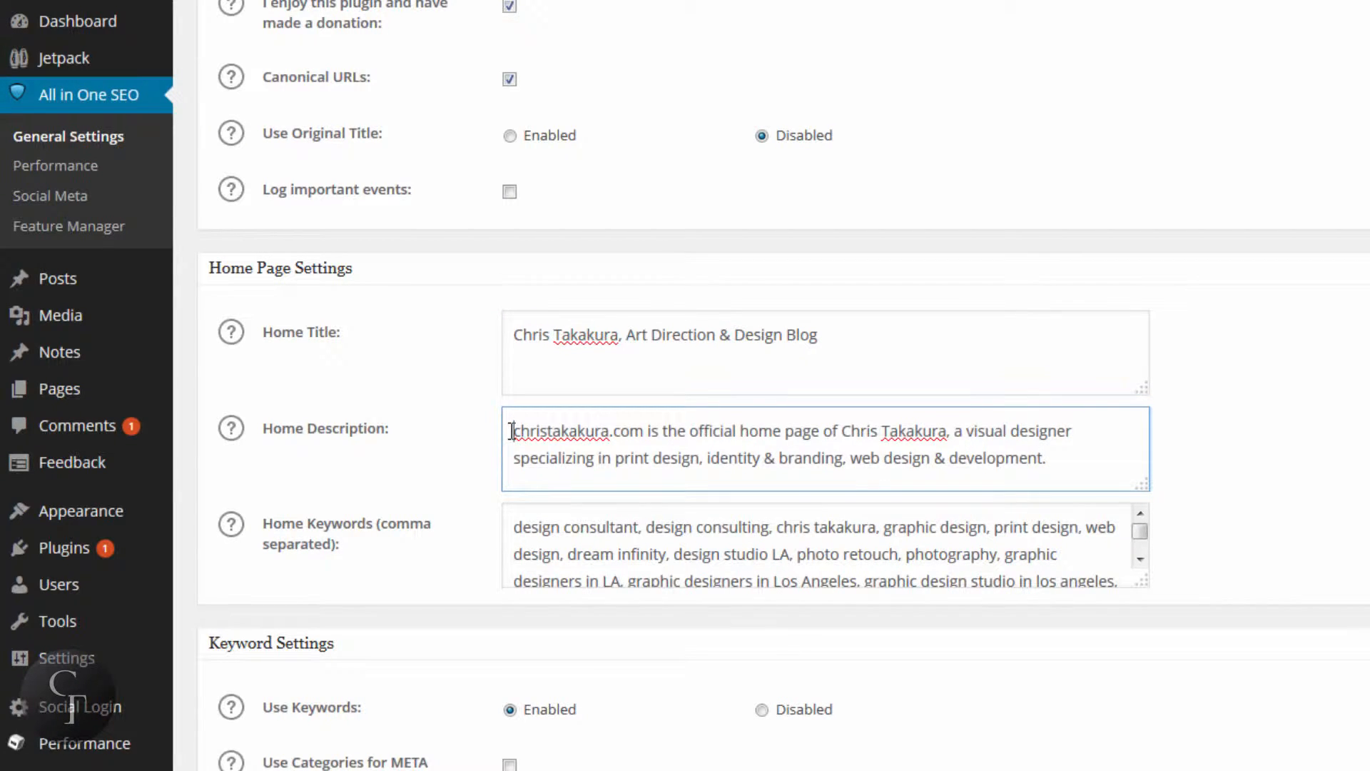
left_click(234, 437)
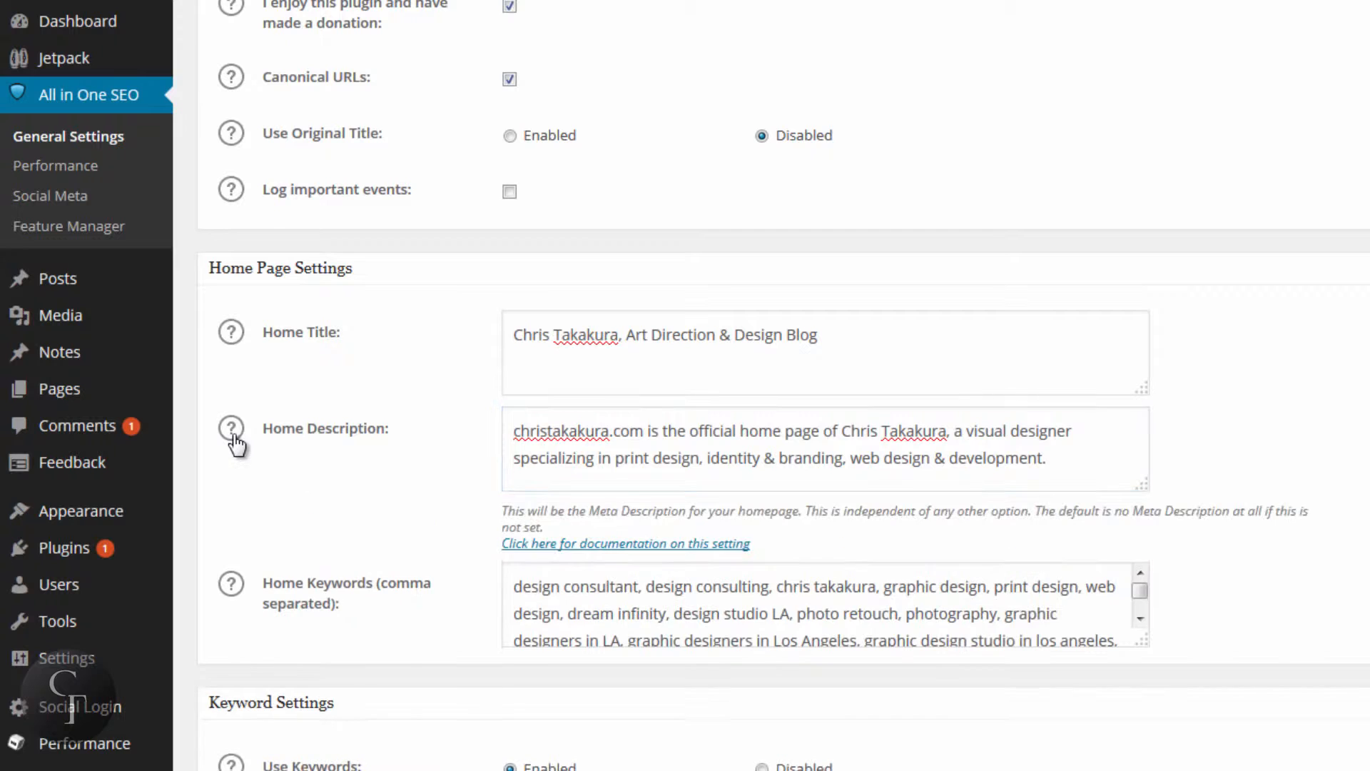
left_click(593, 437)
left_click(1050, 464)
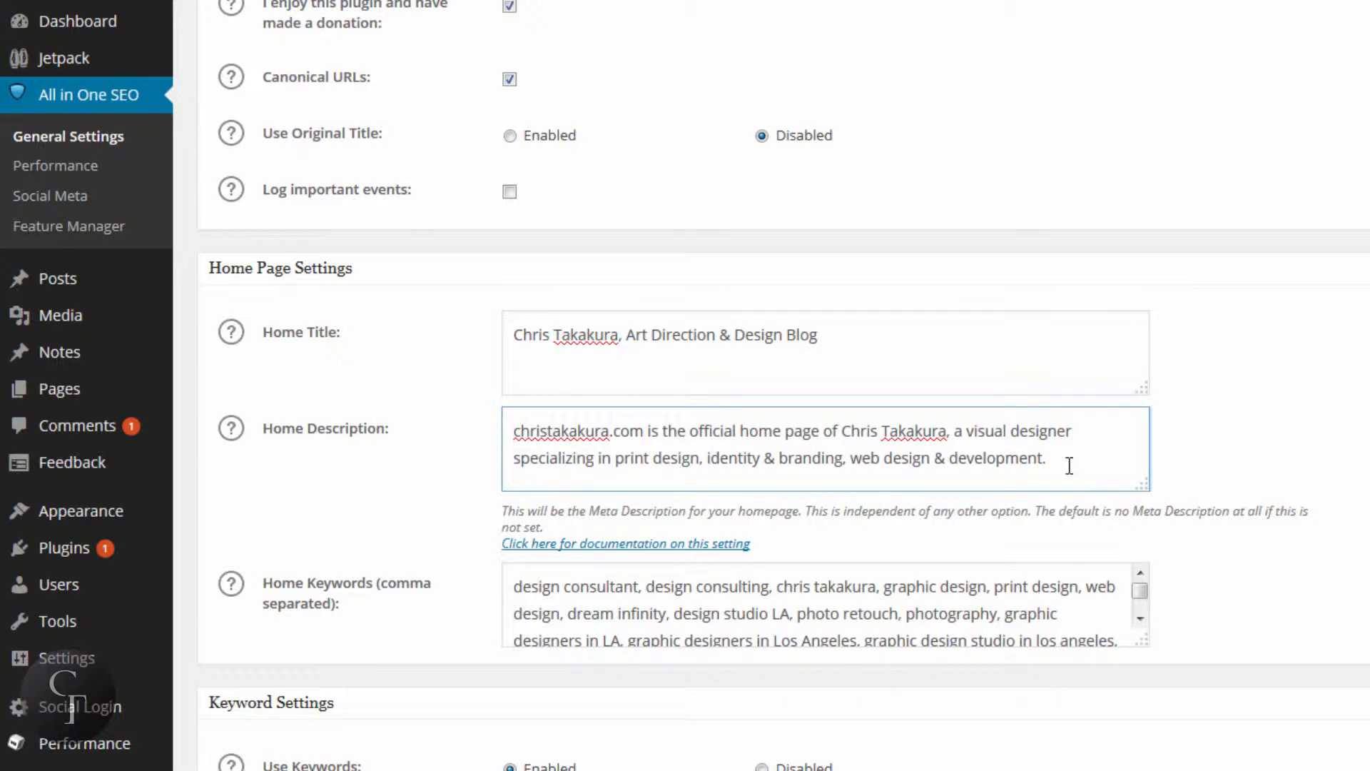
left_click_drag(1069, 465, 514, 431)
left_click(514, 437)
left_click(1110, 469)
left_click(514, 431)
left_click(1048, 462)
Step: Enlarge the Home Keywords box and read through its comma-separated keyword list
left_click_drag(1144, 639, 1156, 721)
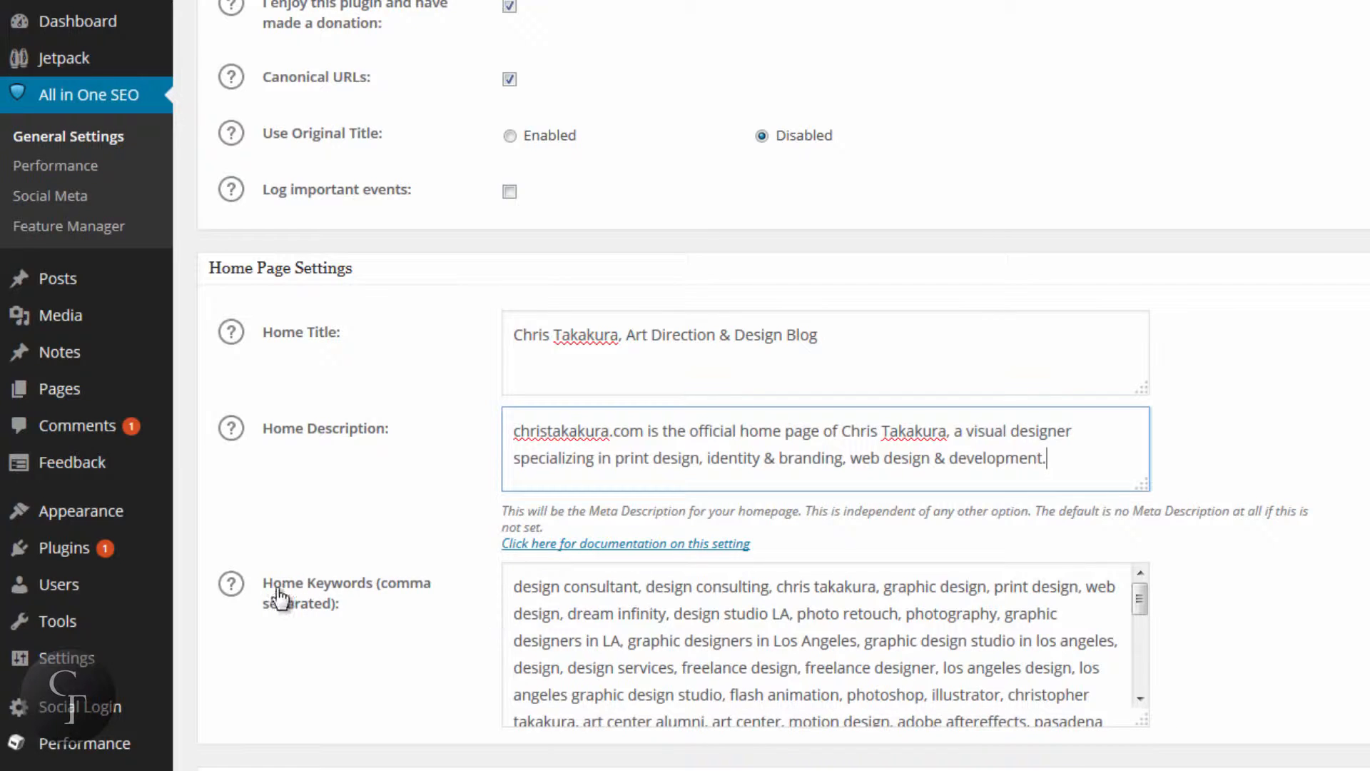
left_click(511, 585)
left_click_drag(511, 585, 921, 640)
left_click(923, 640)
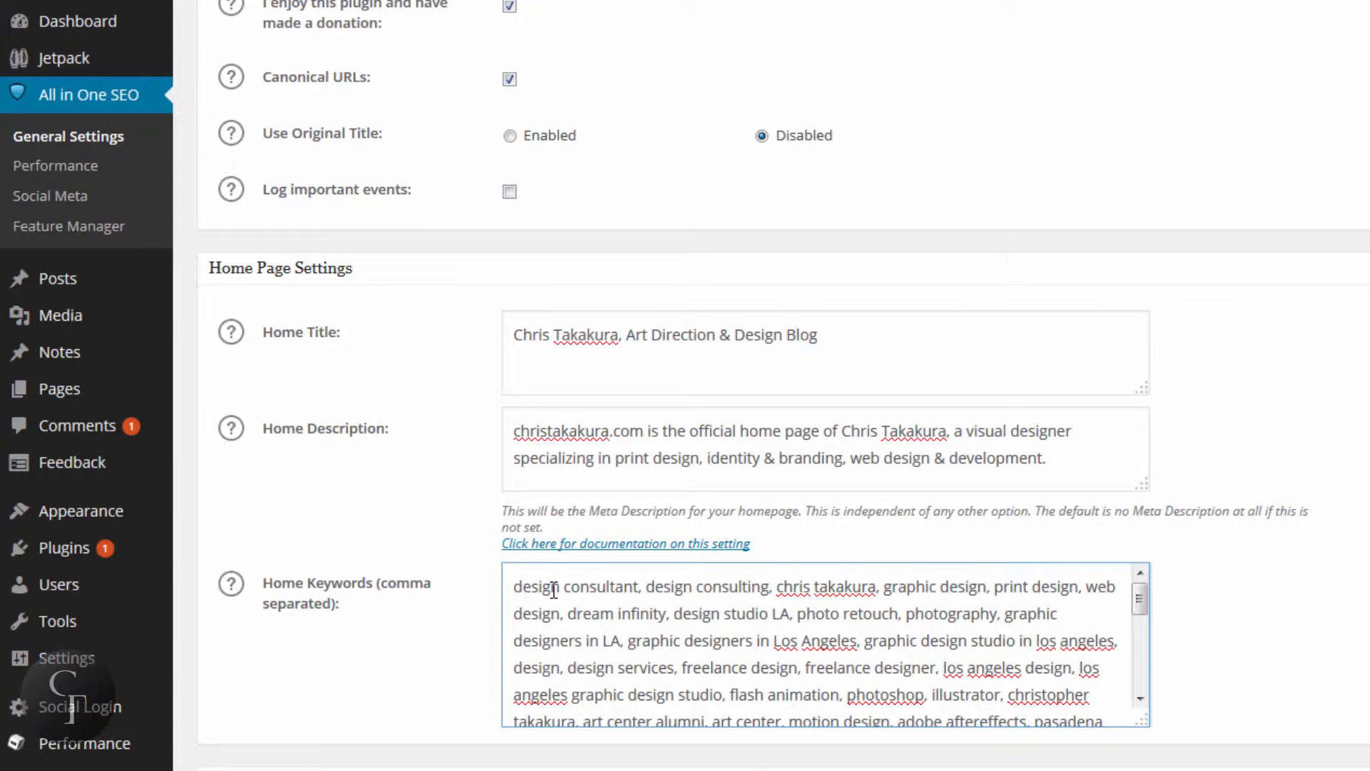
left_click_drag(836, 587, 908, 629)
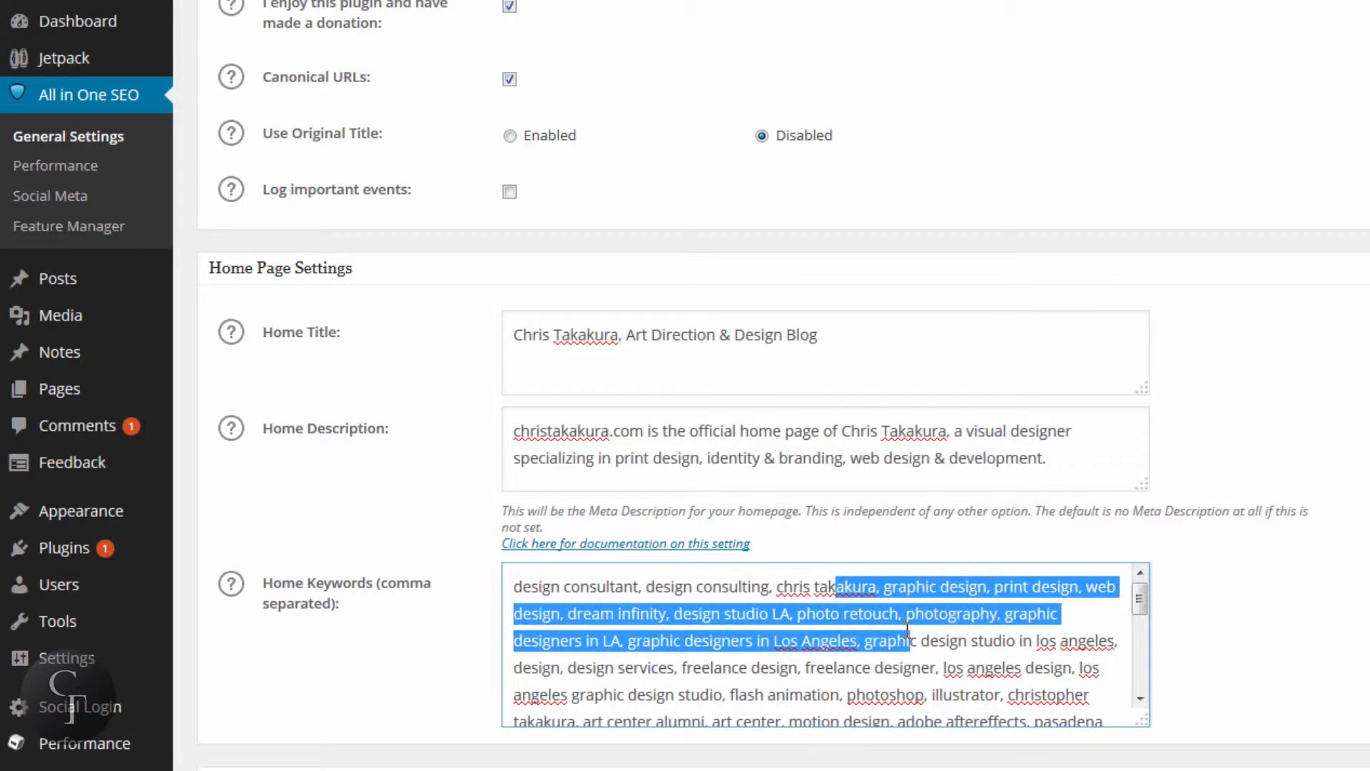
left_click(924, 632)
mouse_move(1140, 603)
left_mouse_down()
mouse_move(1144, 688)
mouse_move(1147, 596)
left_mouse_up()
left_click(693, 605)
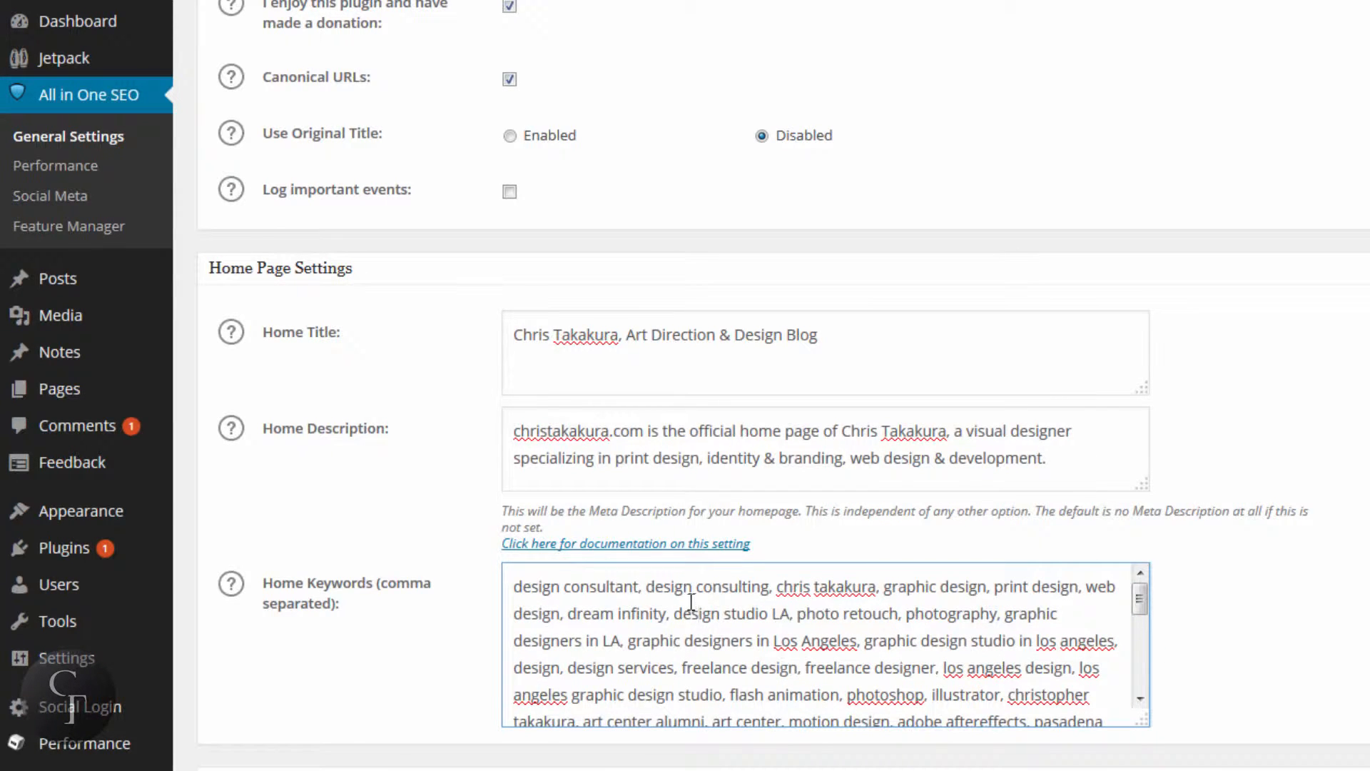
scroll(699, 603, "down", 3)
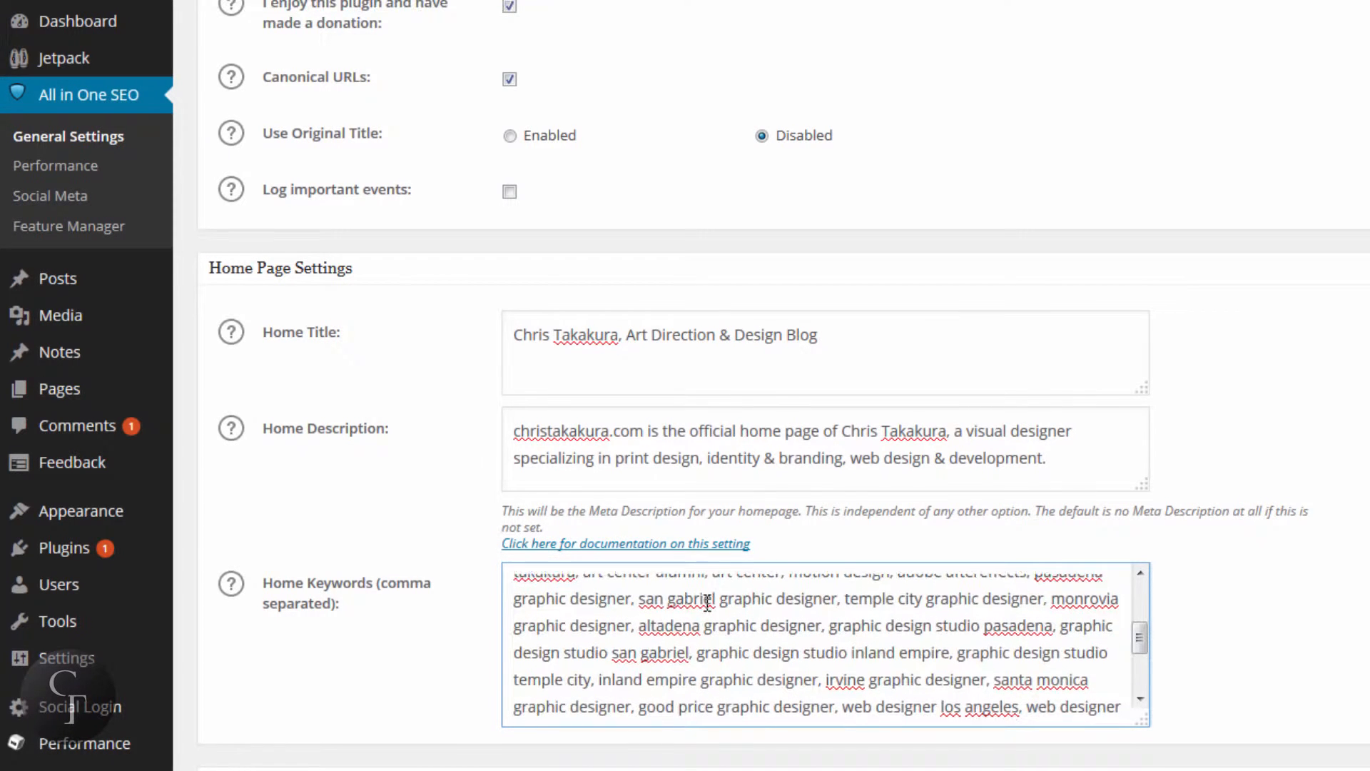
scroll(708, 603, "down", 3)
scroll(736, 635, "up", 4)
scroll(736, 635, "up", 2)
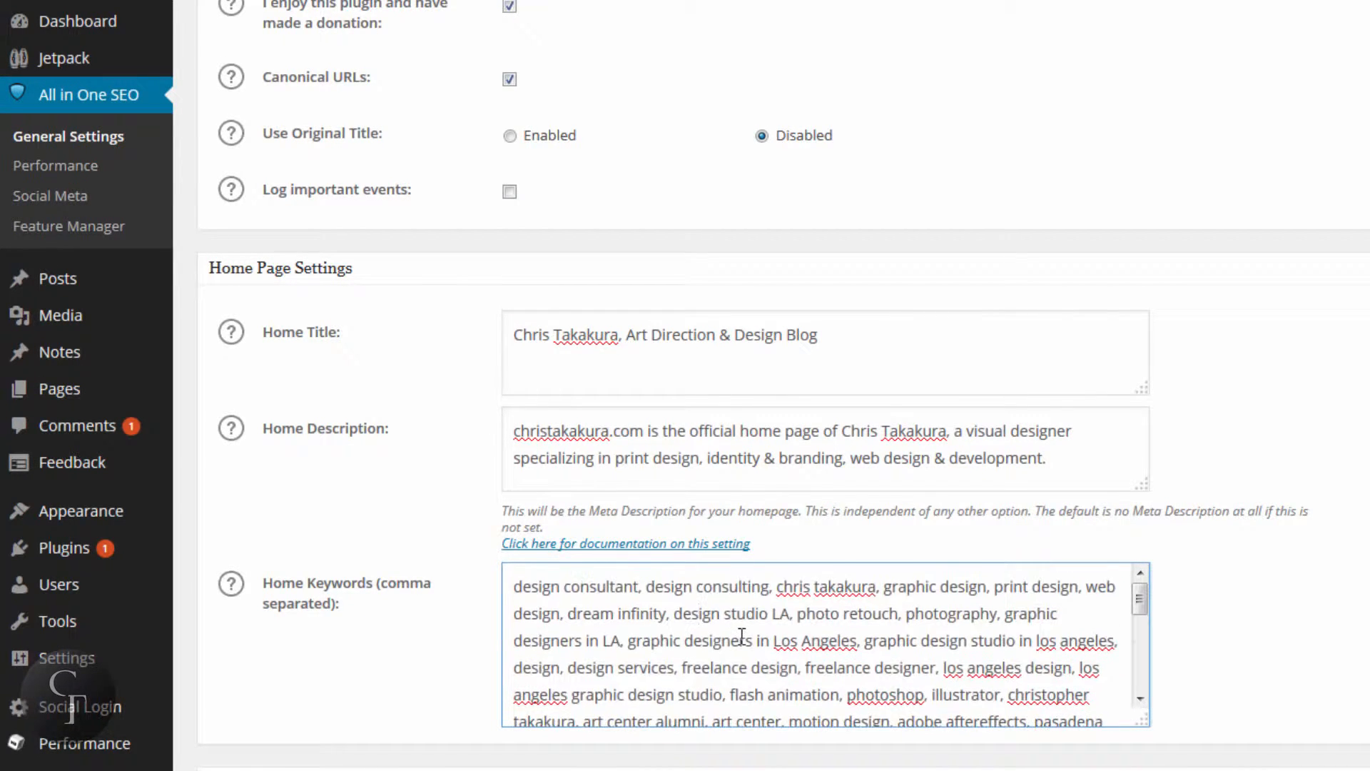
Step: Open the list of all posts and look through their categories and tags
scroll(1316, 540, "up", 5)
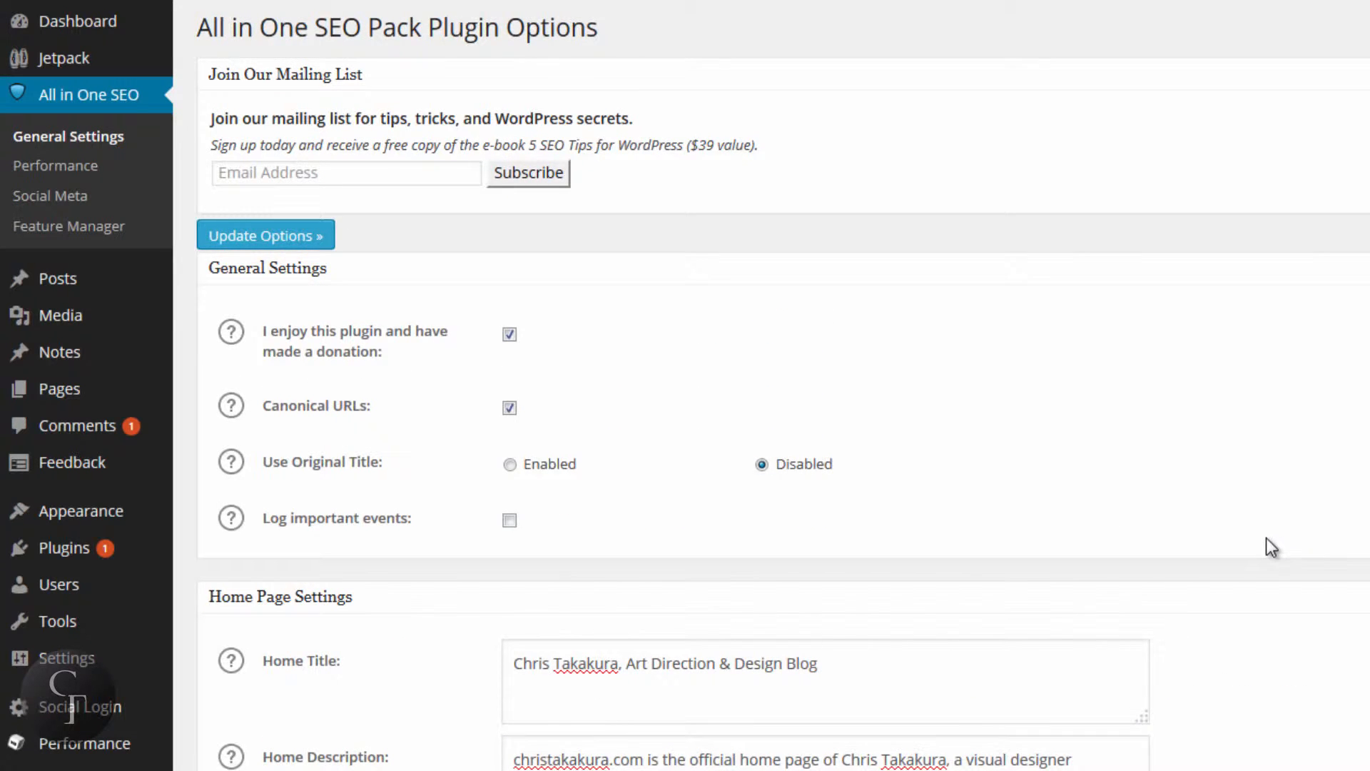
scroll(1267, 539, "down", 7)
scroll(1271, 547, "up", 7)
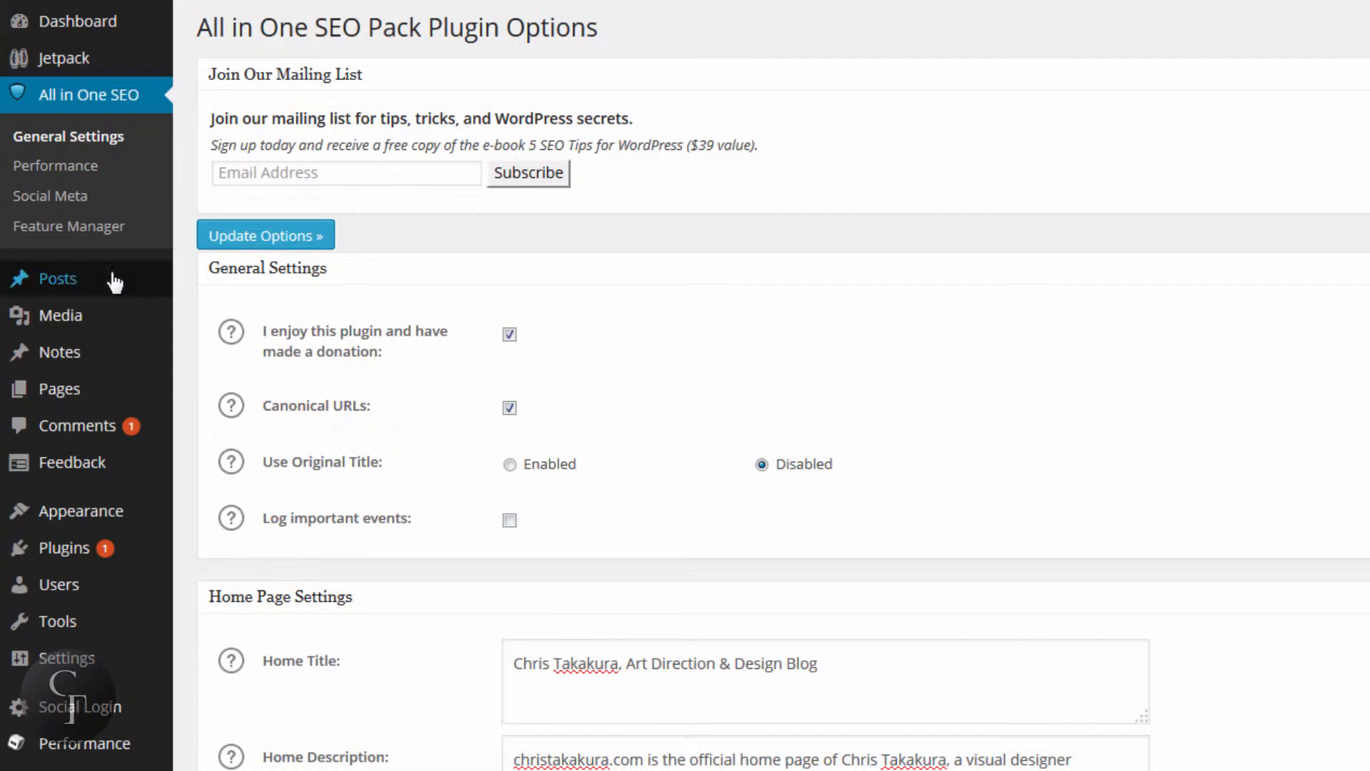
mouse_move(74, 278)
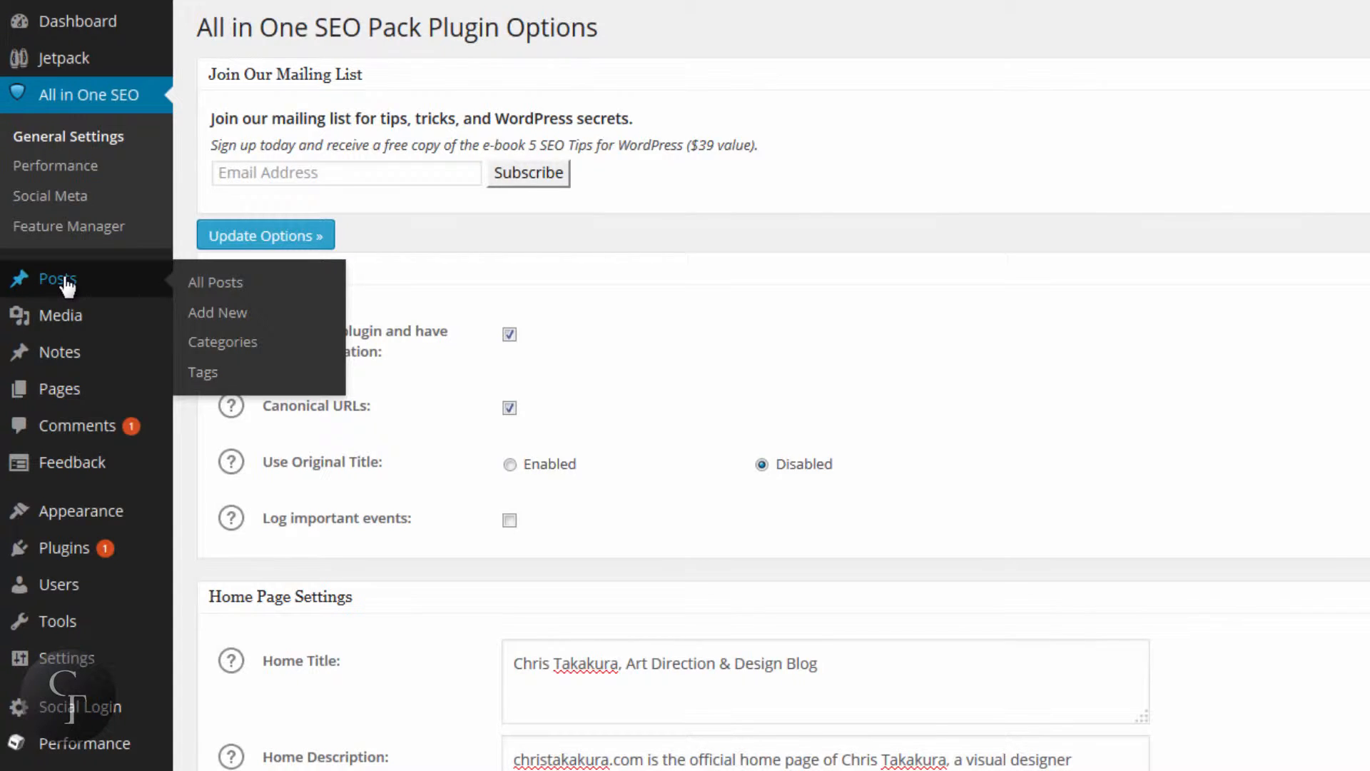
left_click(66, 283)
mouse_move(778, 285)
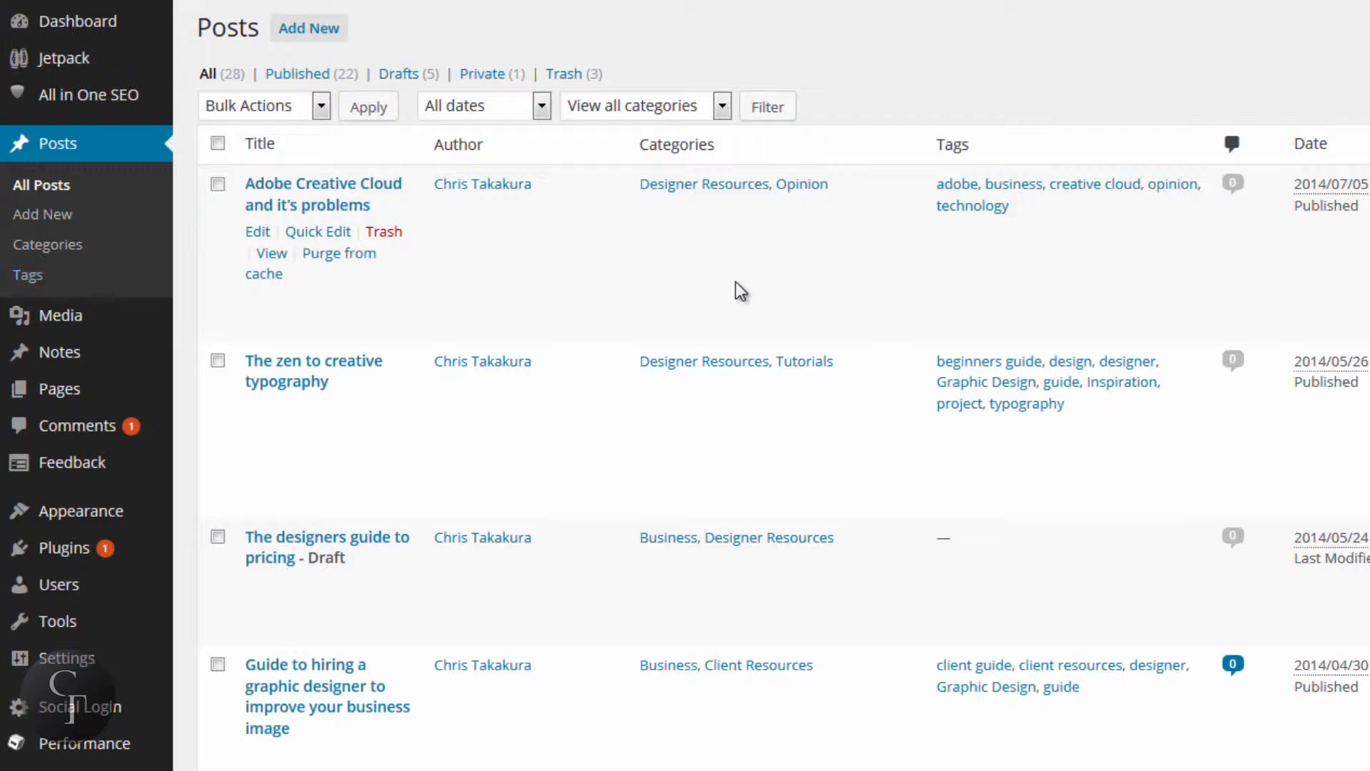
scroll(736, 283, "down", 15)
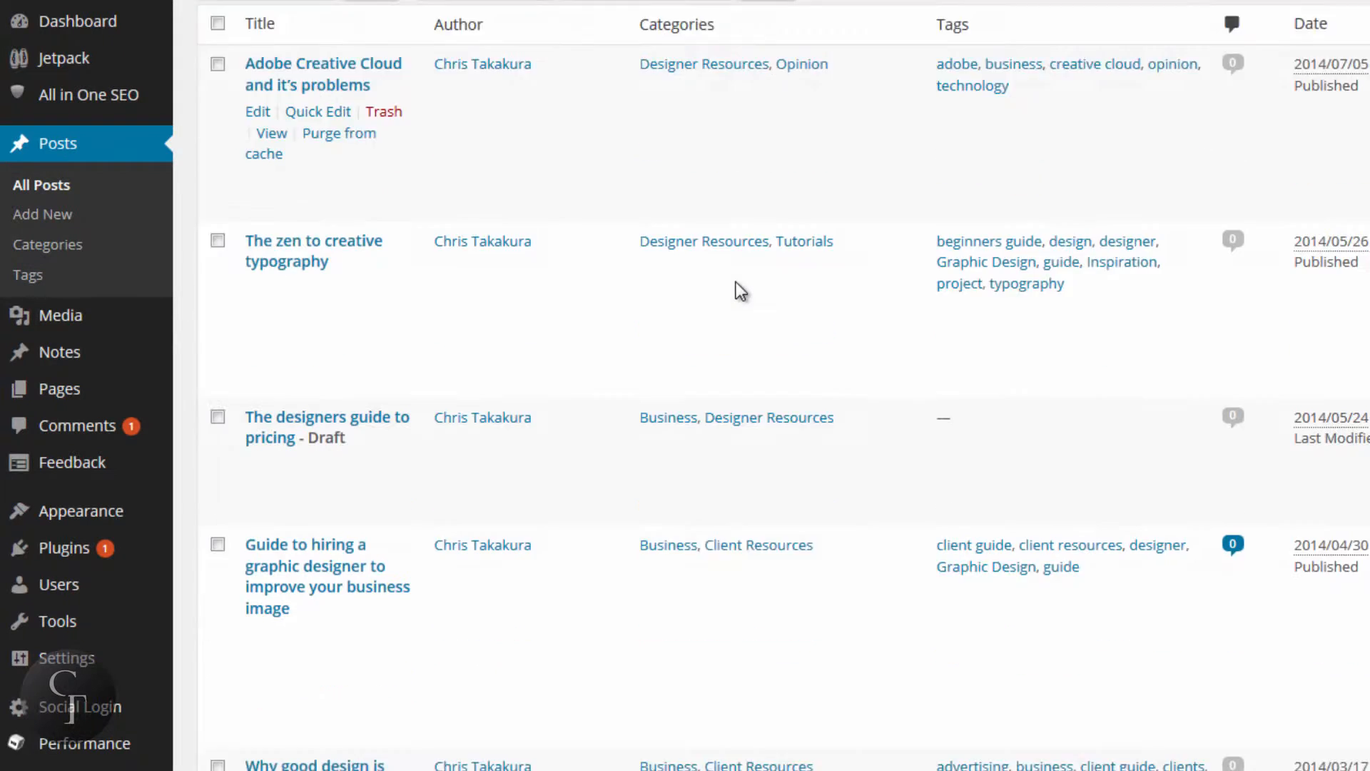
scroll(736, 283, "down", 10)
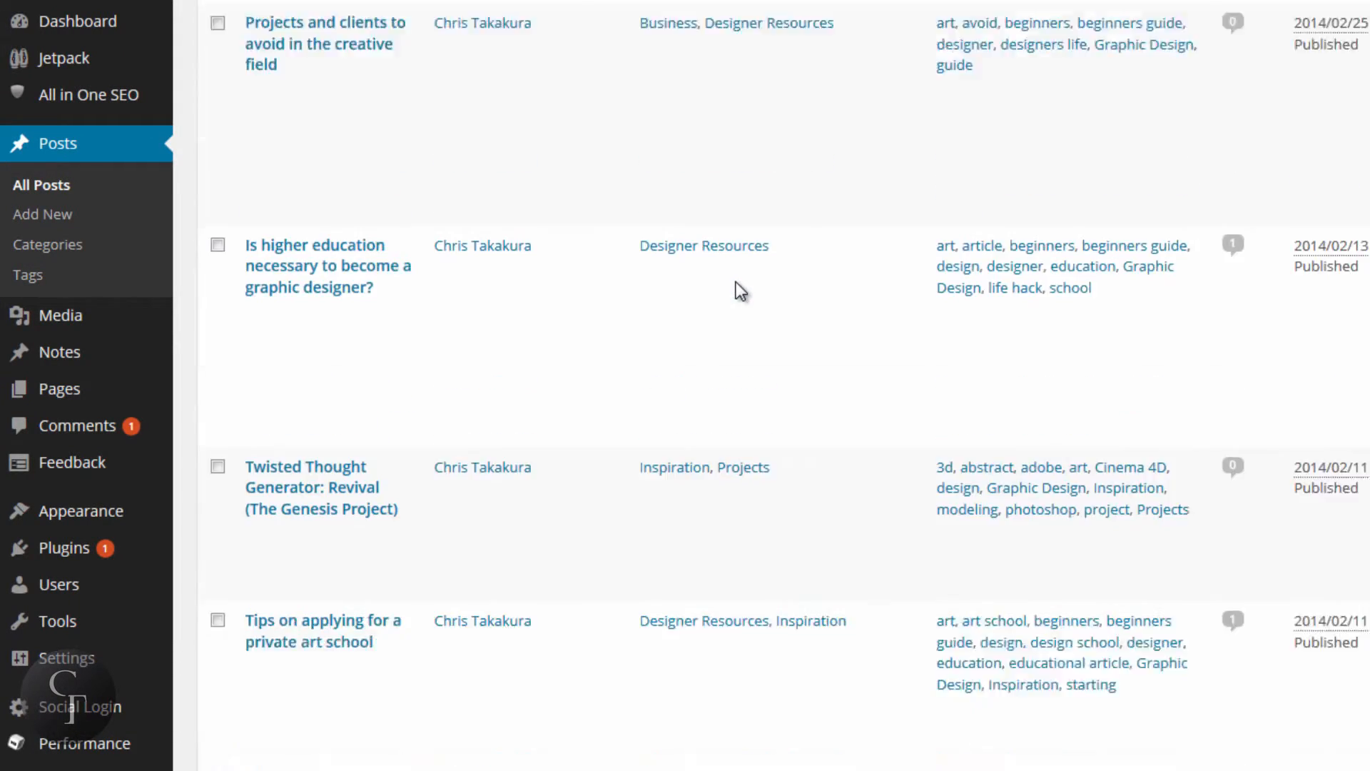
scroll(736, 282, "up", 20)
scroll(733, 281, "up", 1)
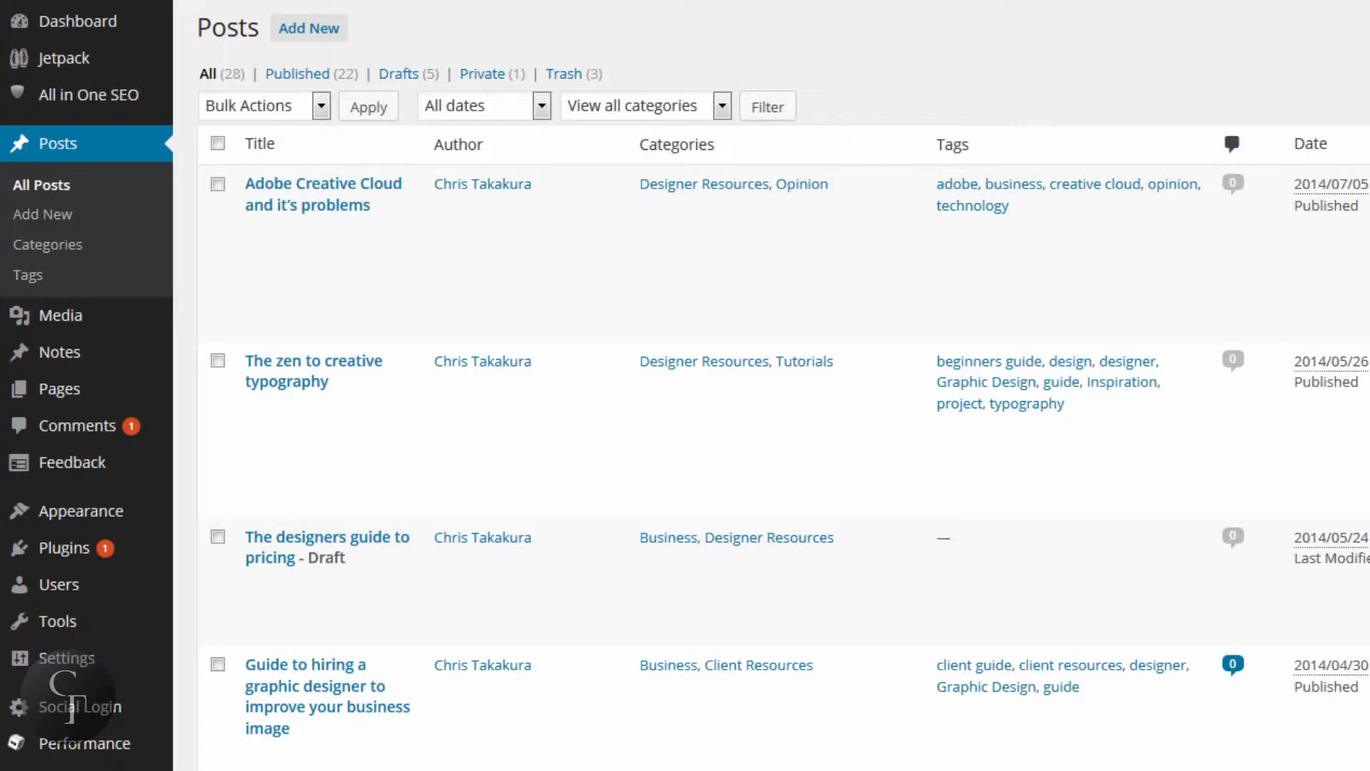
Step: Open the post "Adobe Creative Cloud and it's problems" for editing and look through its content, excerpt and revisions down to the All in One SEO Pack section
mouse_move(323, 204)
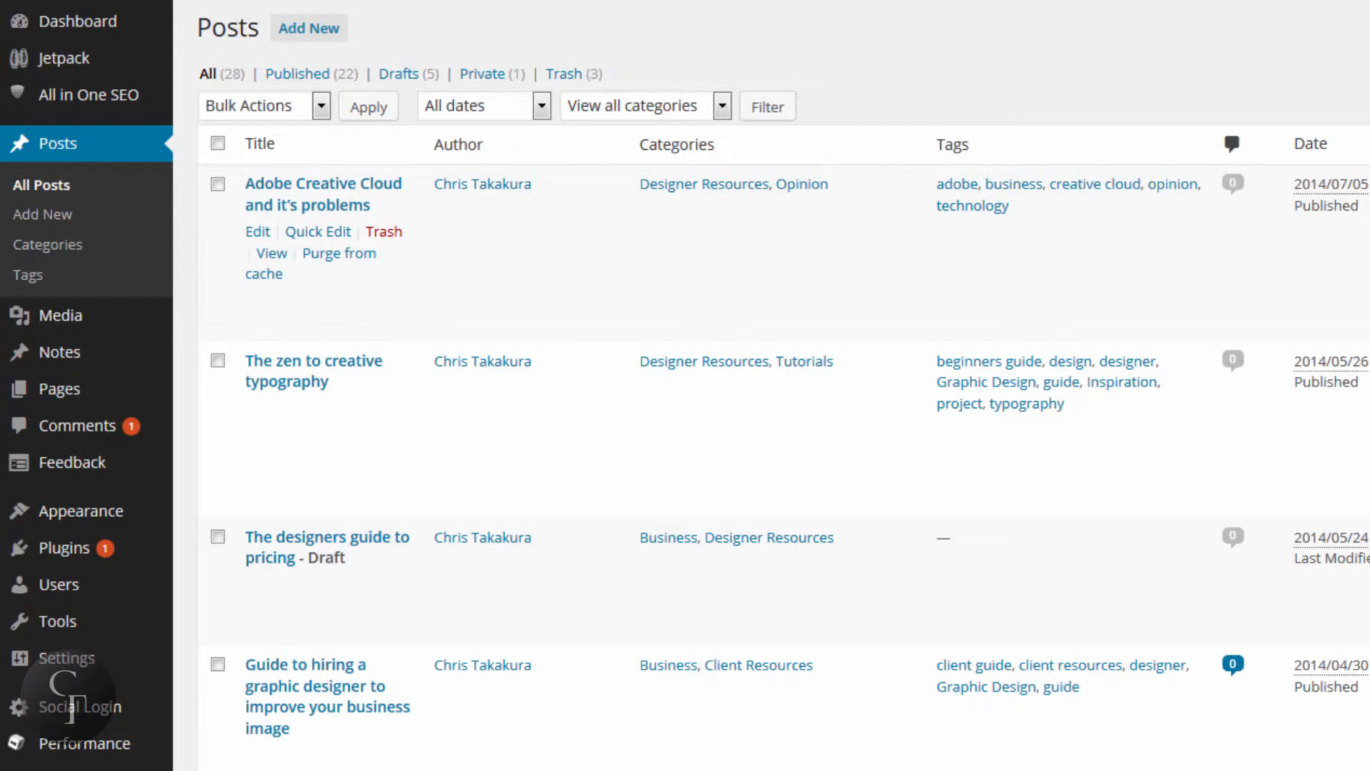
mouse_move(1340, 229)
left_click(254, 239)
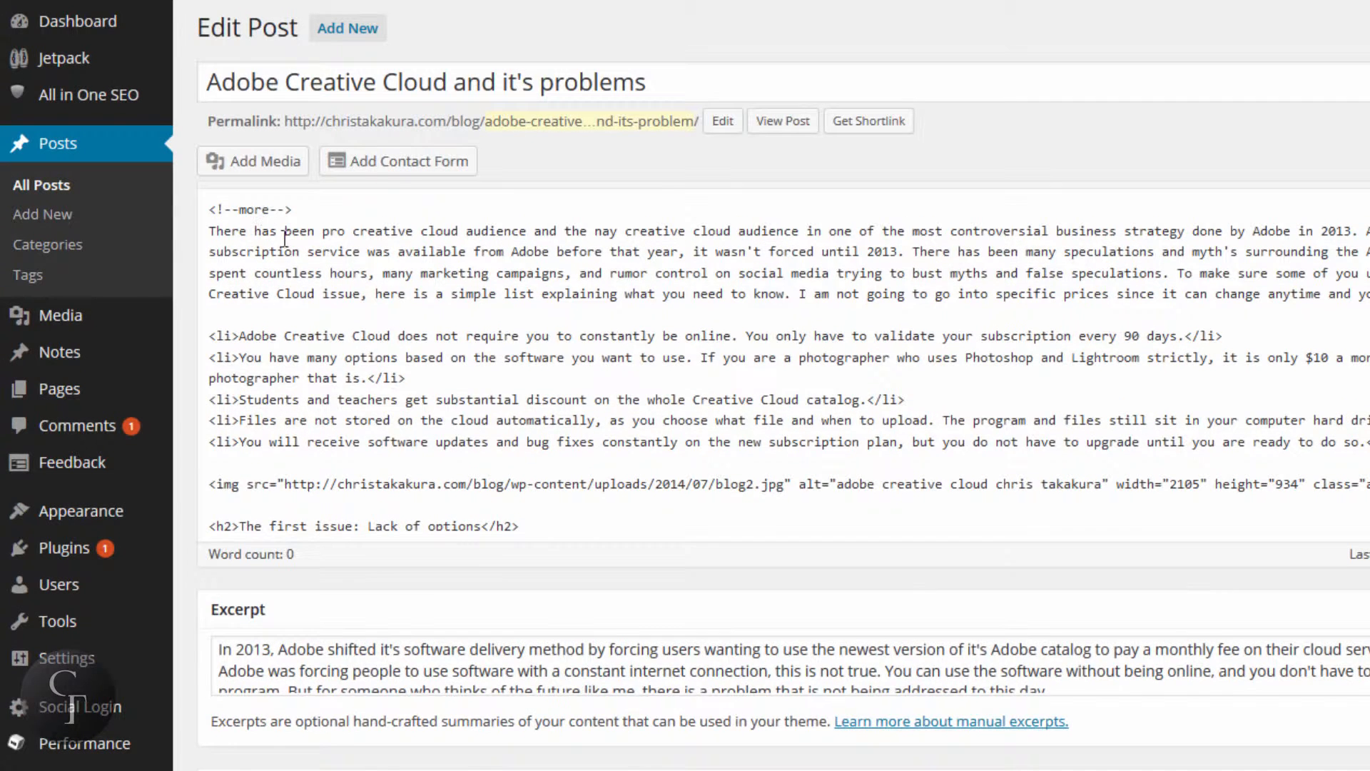
scroll(1214, 155, "down", 10)
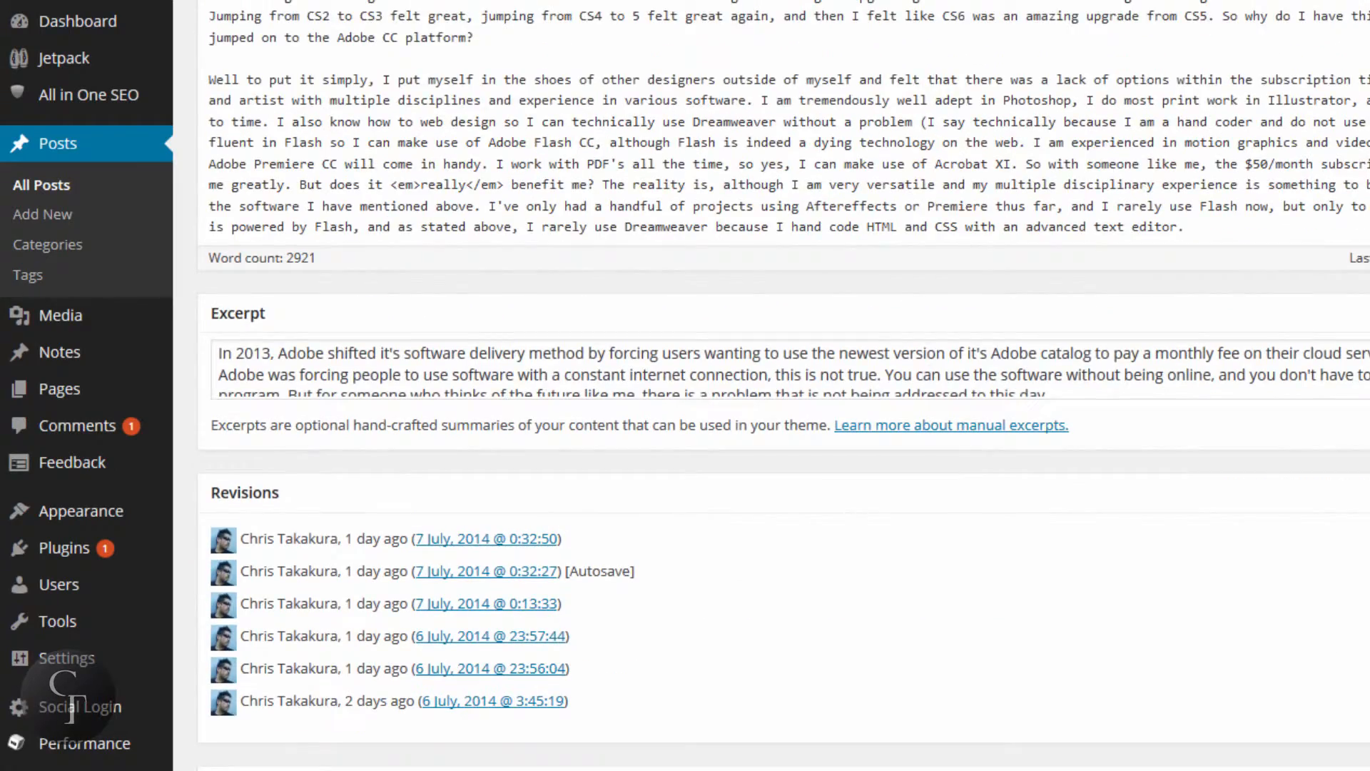
scroll(783, 385, "up", 5)
scroll(784, 385, "down", 5)
scroll(784, 385, "down", 2)
left_click(1302, 190)
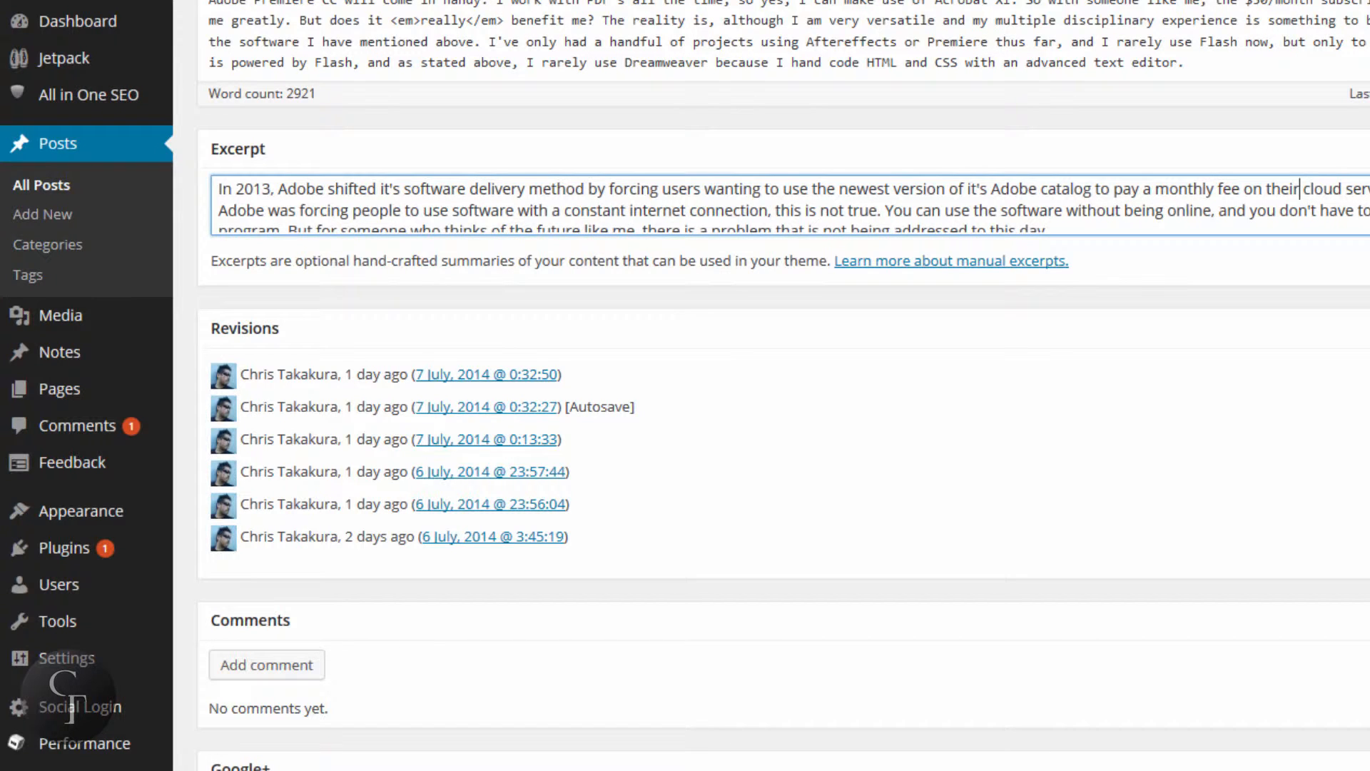
left_click(928, 428)
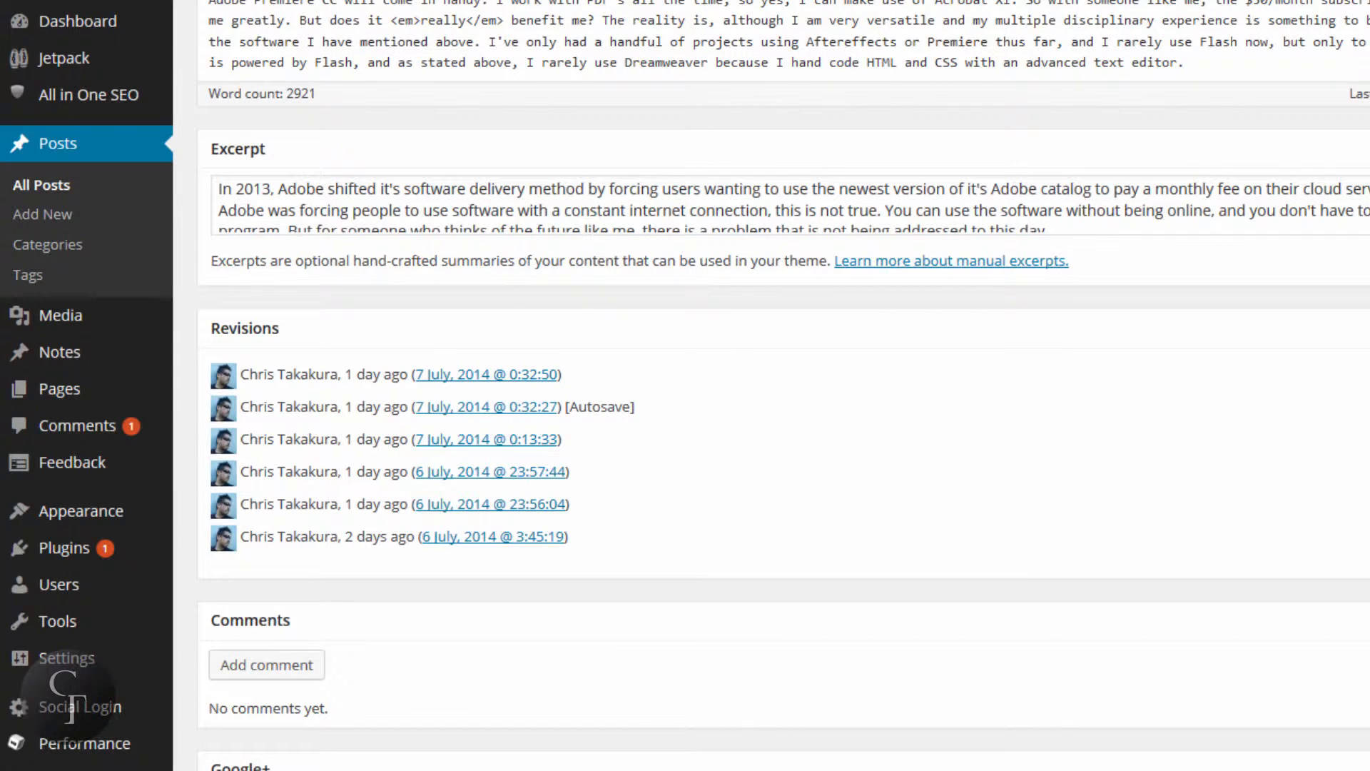
scroll(784, 385, "down", 4)
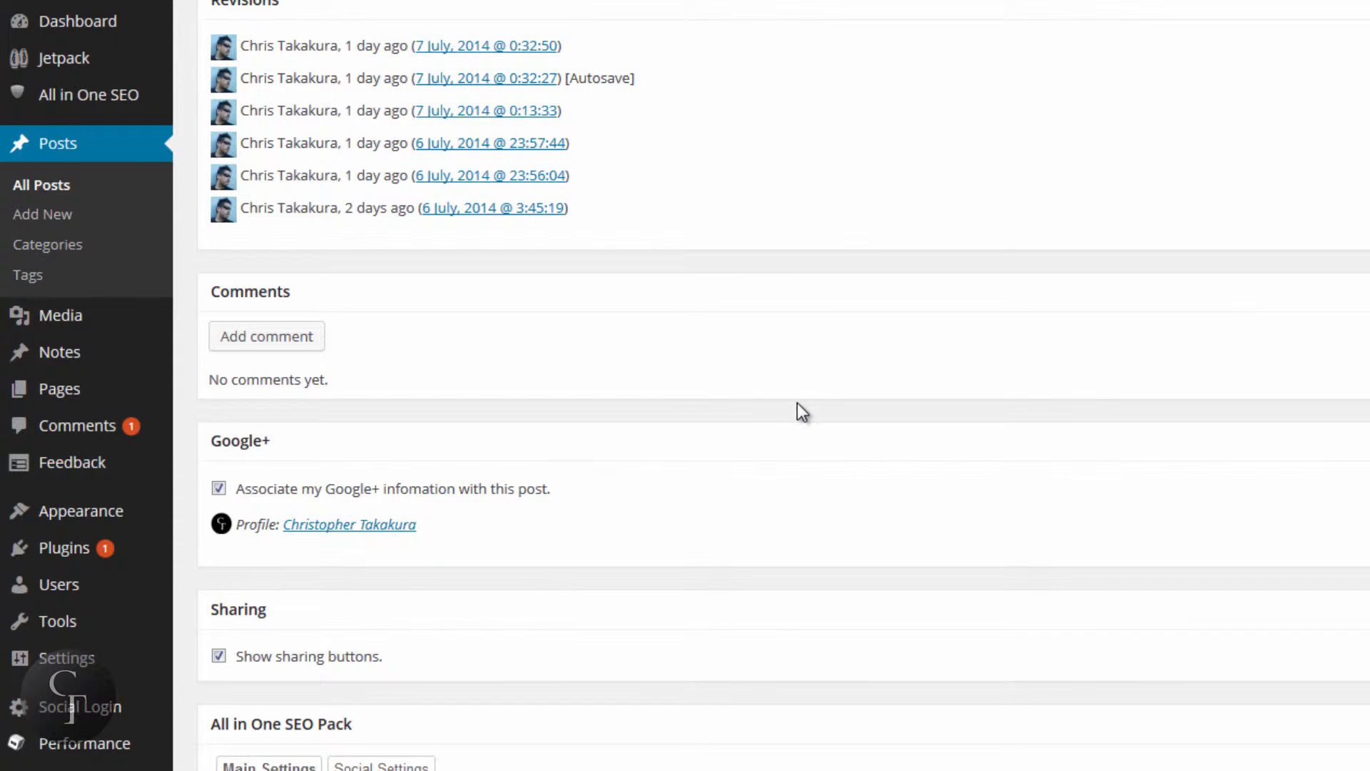
Step: Examine the preview snippet, Title and title character count in the post's All in One SEO Pack main settings
scroll(798, 412, "down", 2)
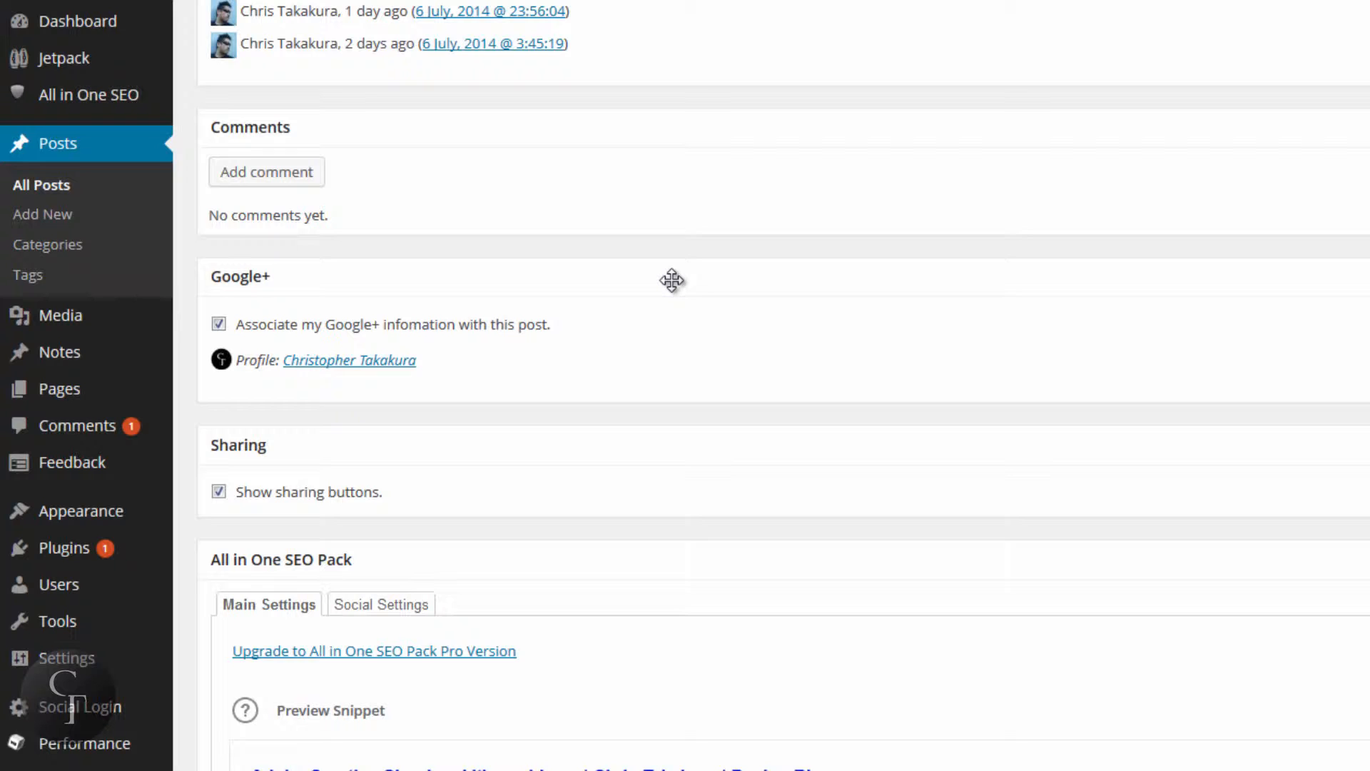
scroll(672, 281, "down", 2)
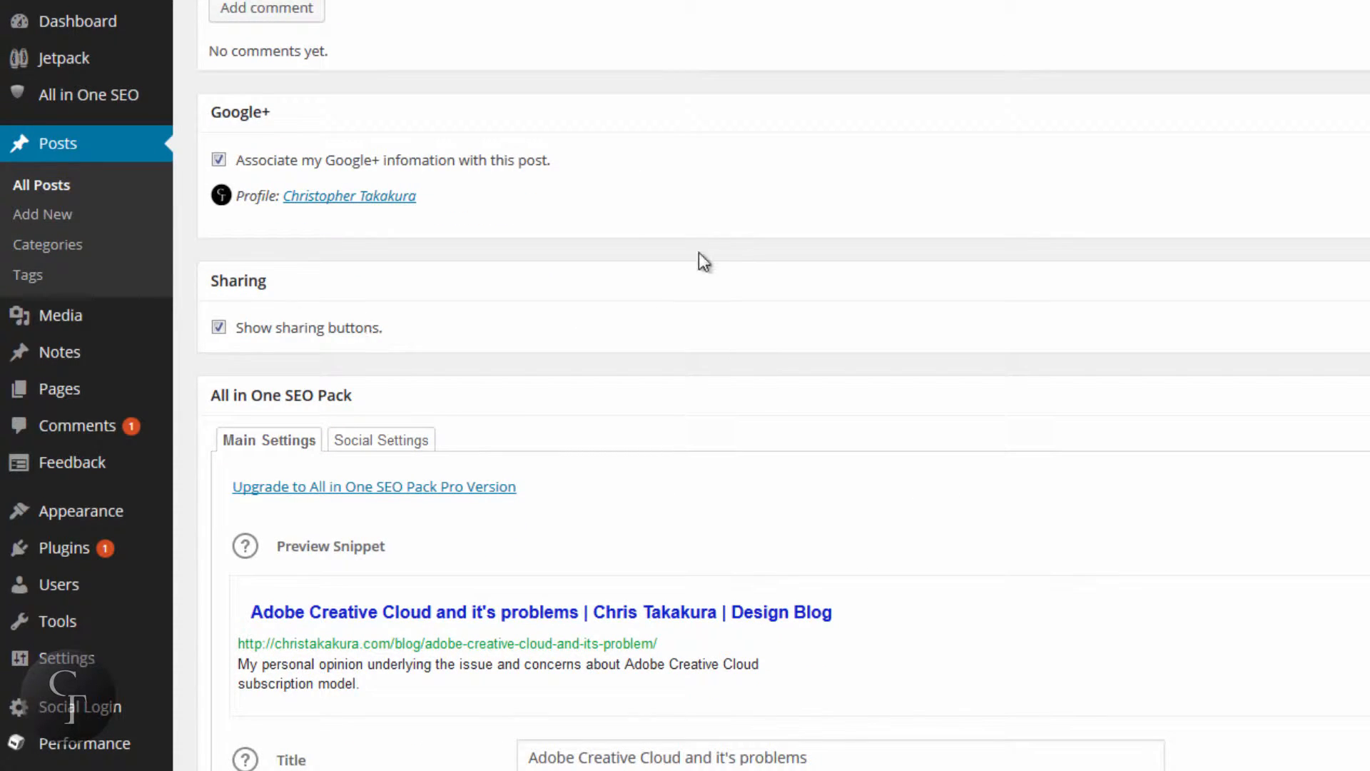
scroll(731, 269, "down", 4)
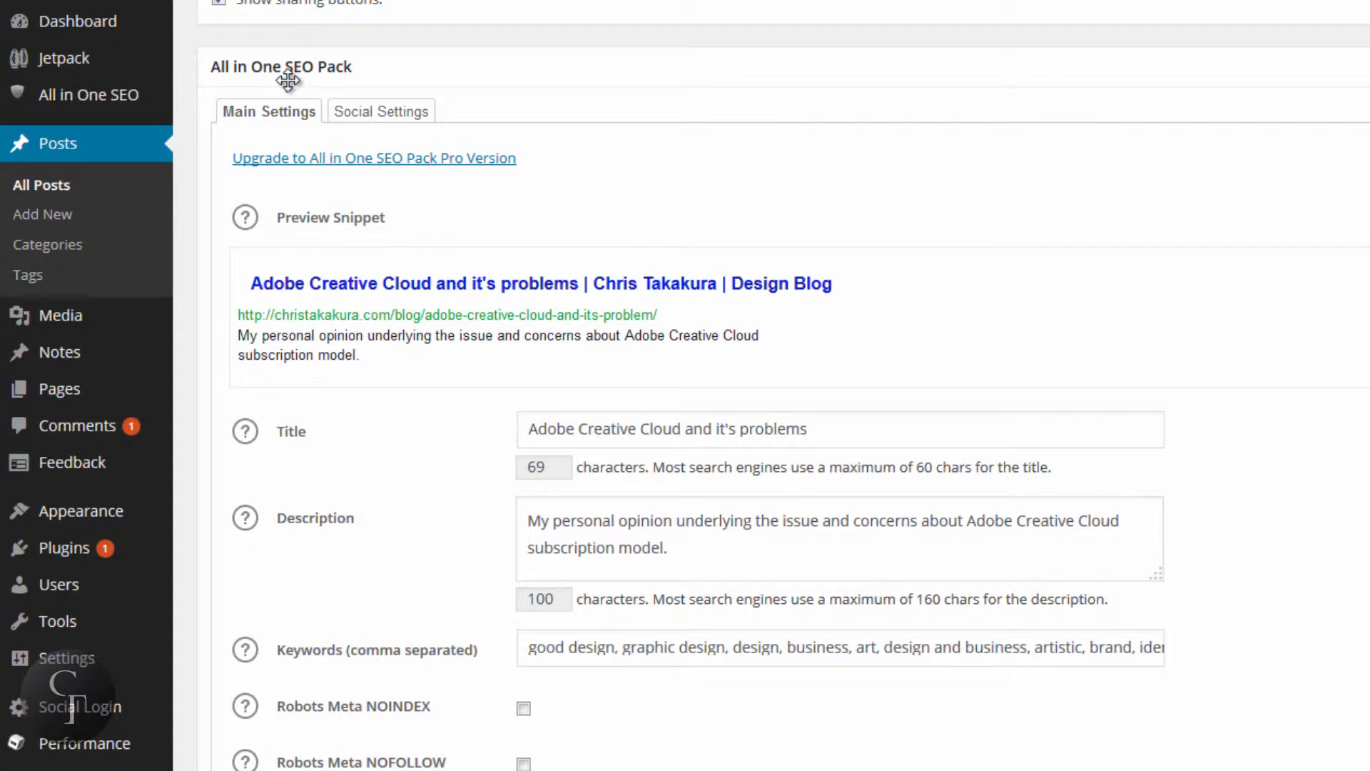
scroll(1306, 304, "down", 2)
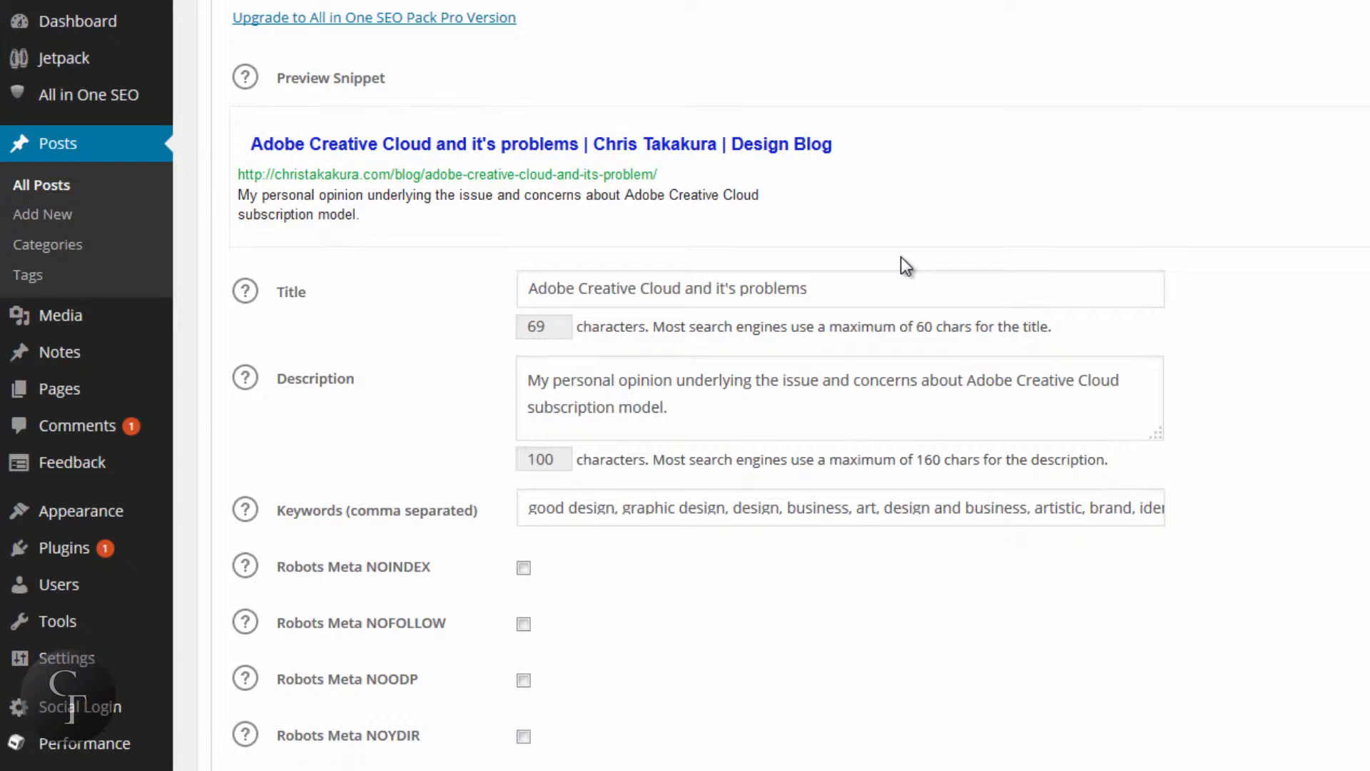
left_click(875, 293)
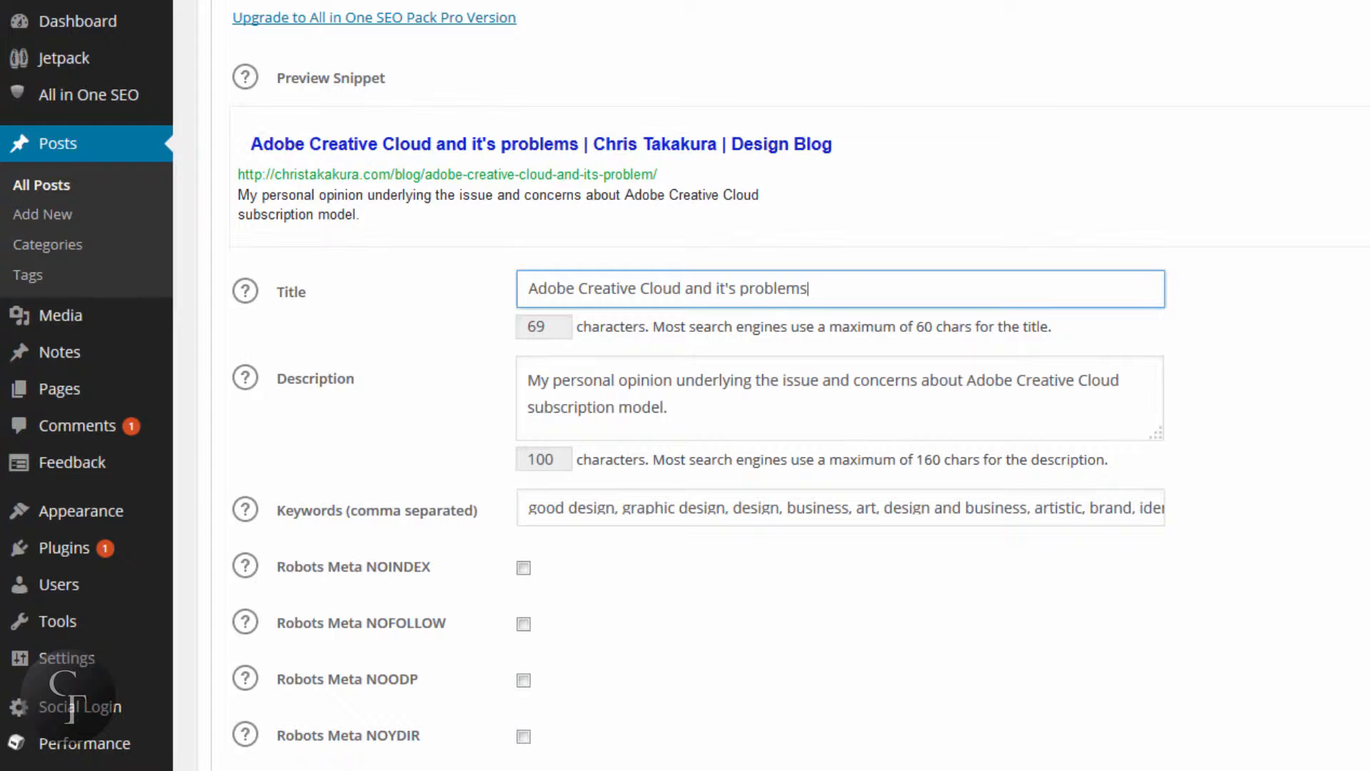
left_click_drag(842, 299, 527, 282)
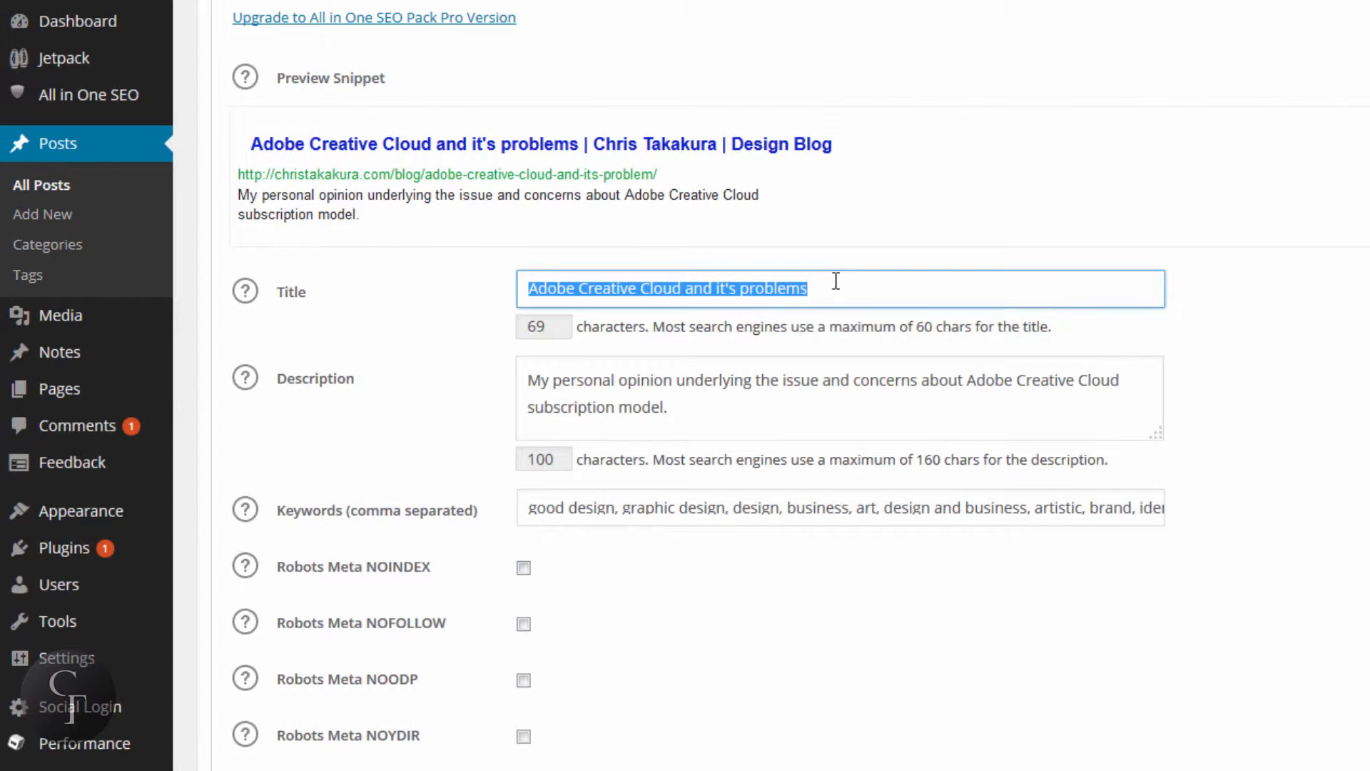
left_click(870, 286)
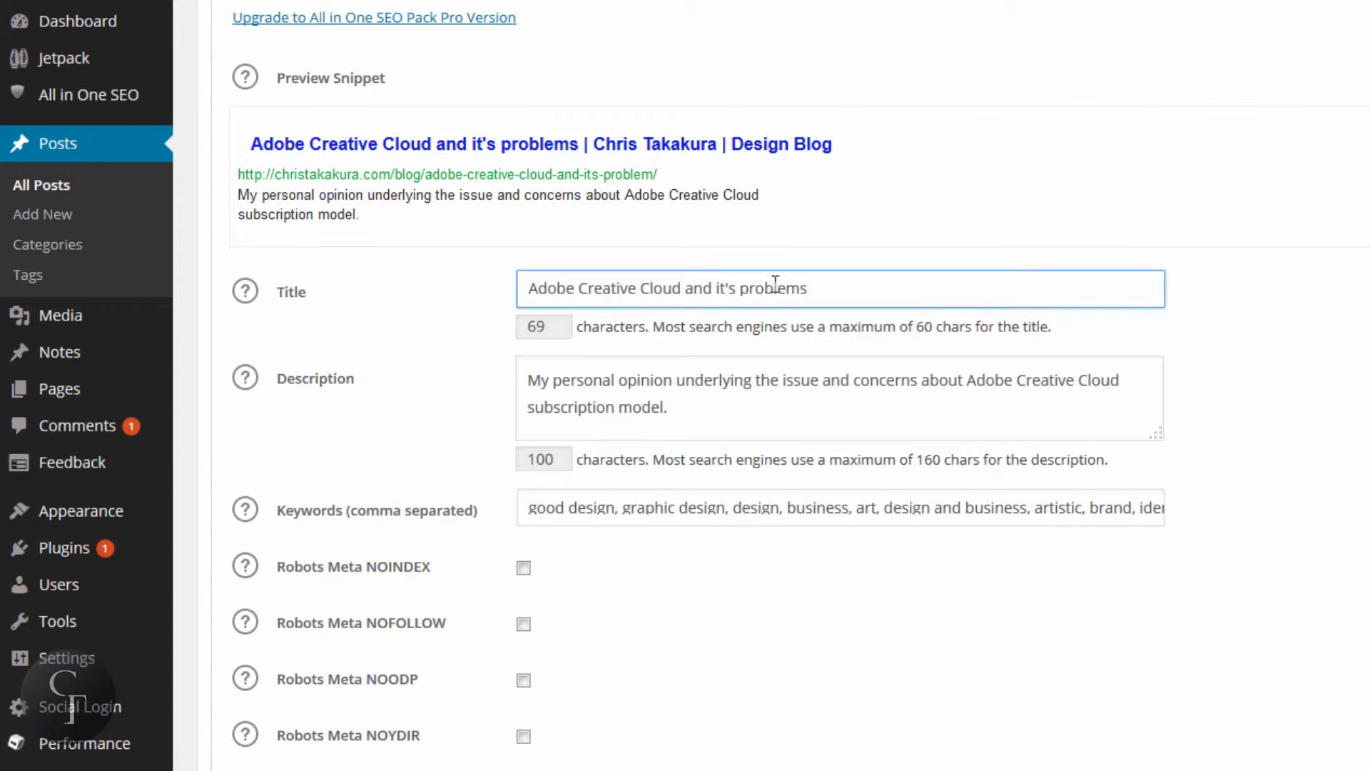
left_click_drag(850, 278, 527, 288)
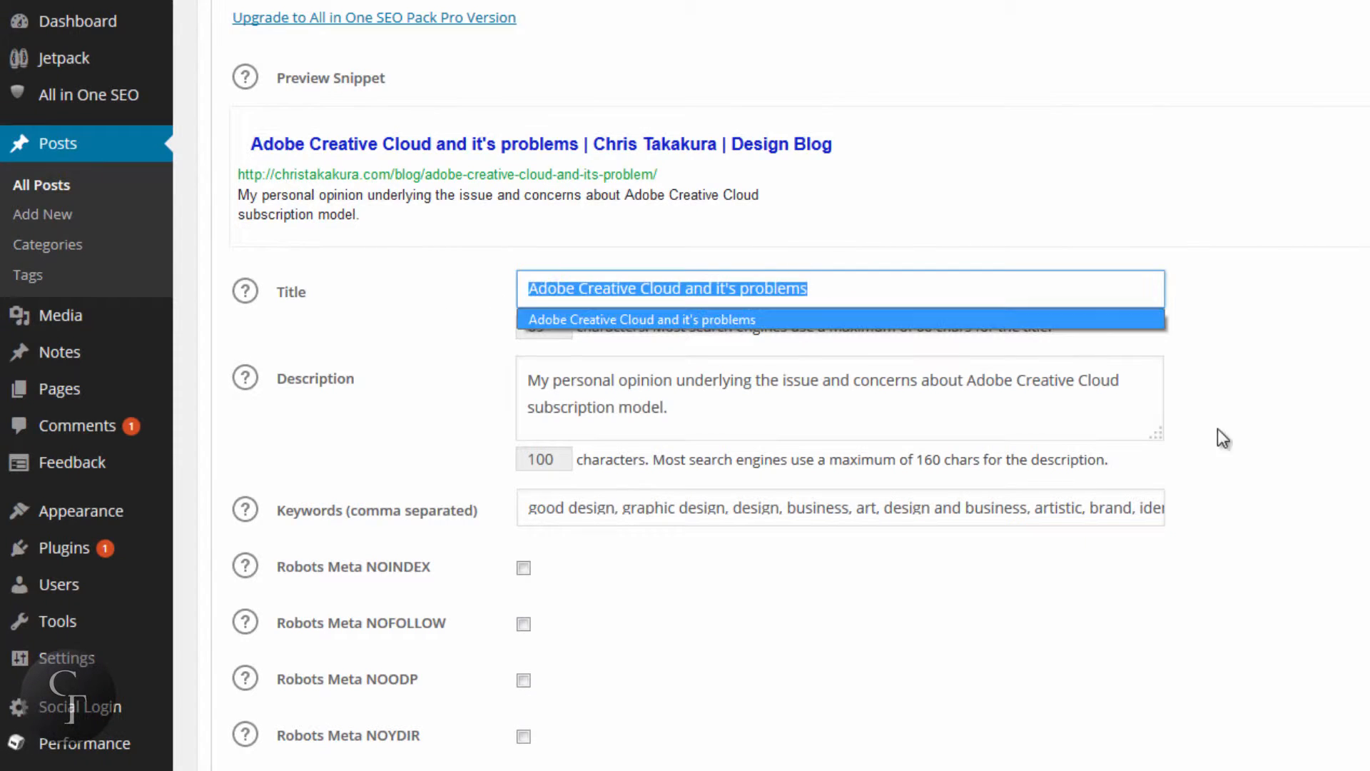
left_click(1242, 417)
left_click(849, 295)
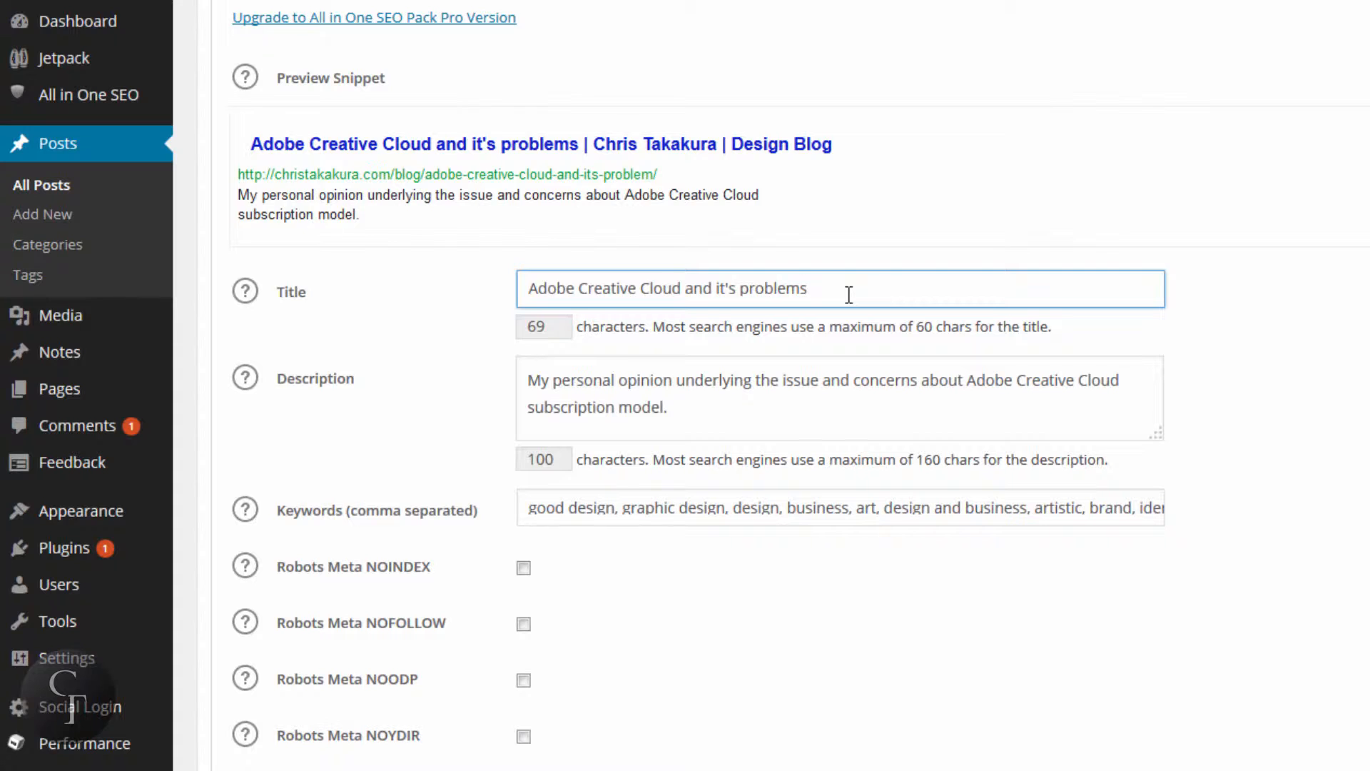
left_click_drag(559, 330, 508, 330)
left_click(566, 332)
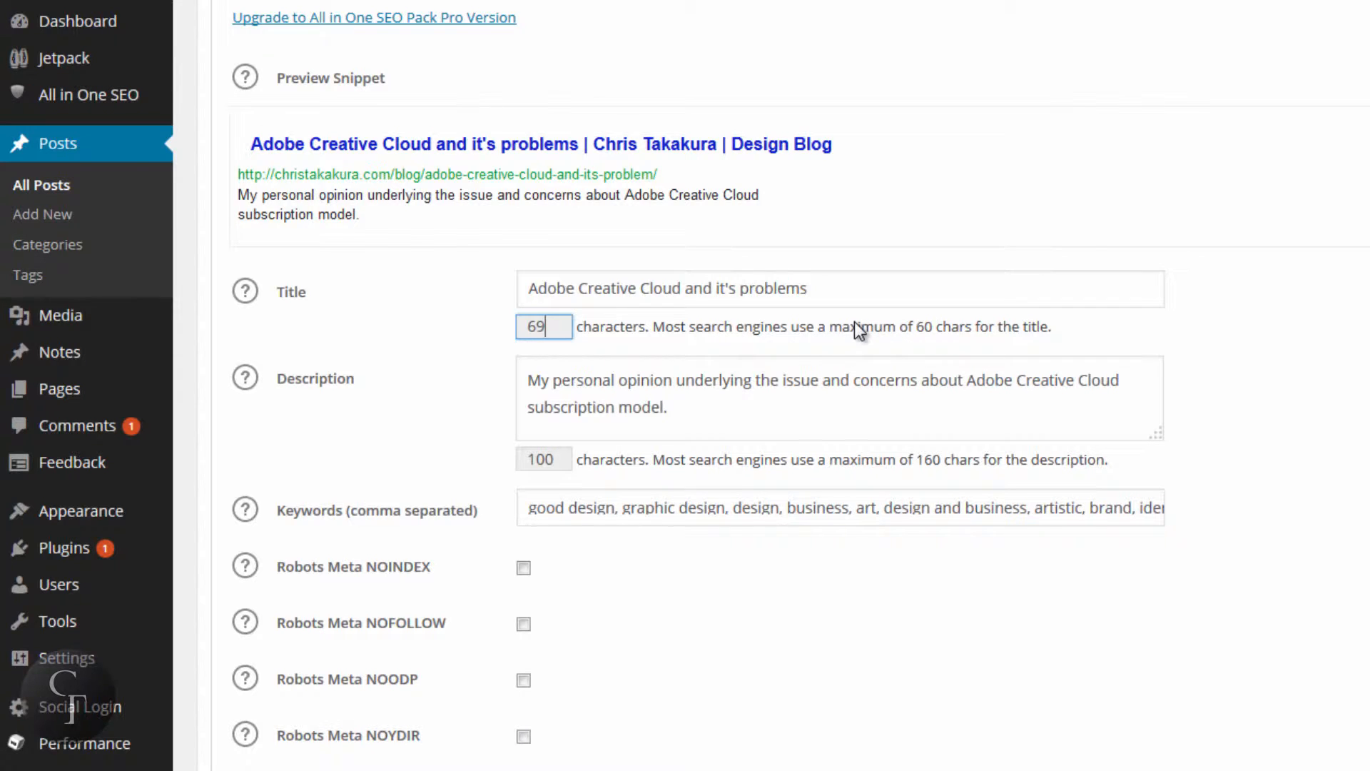
Step: Shorten the post's SEO title to "Adobe Creative Cloud" by removing "and it's problems"
left_click(825, 282)
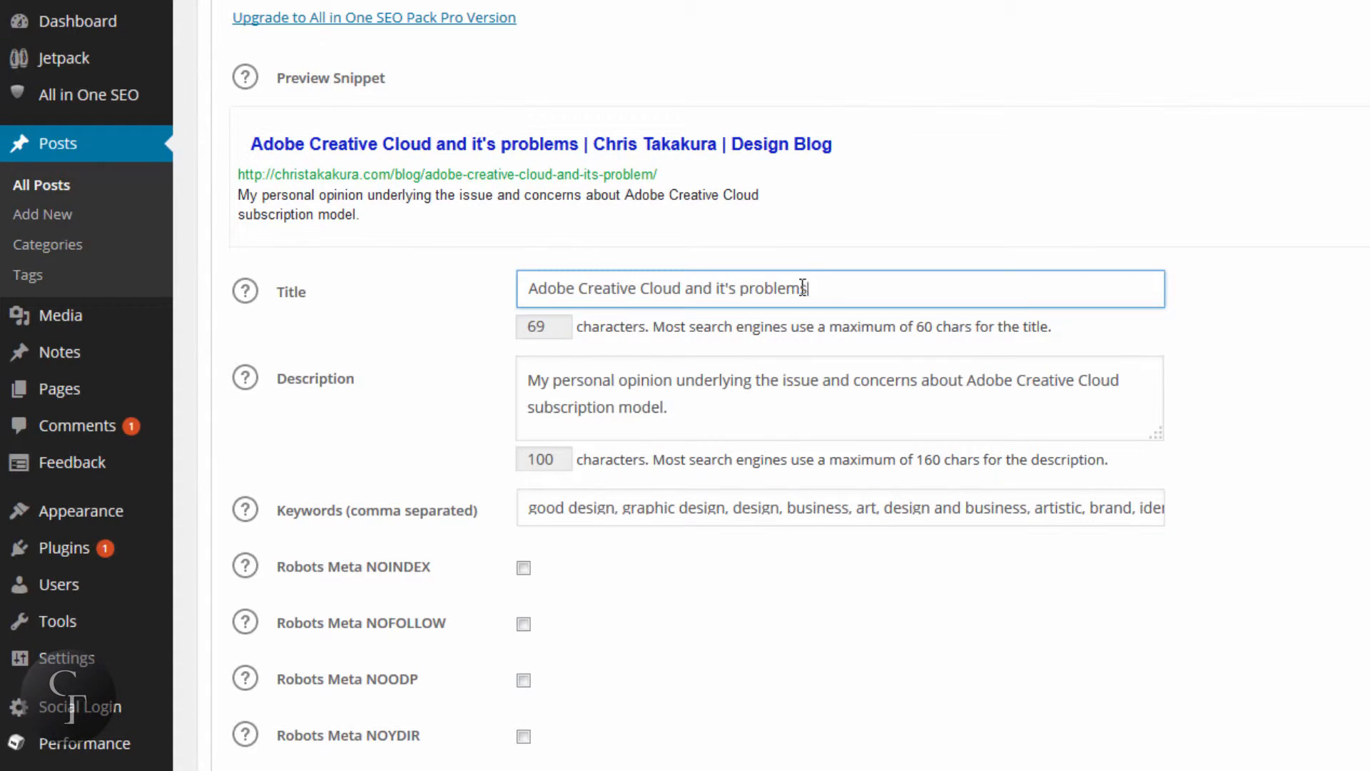
left_click_drag(803, 288, 683, 289)
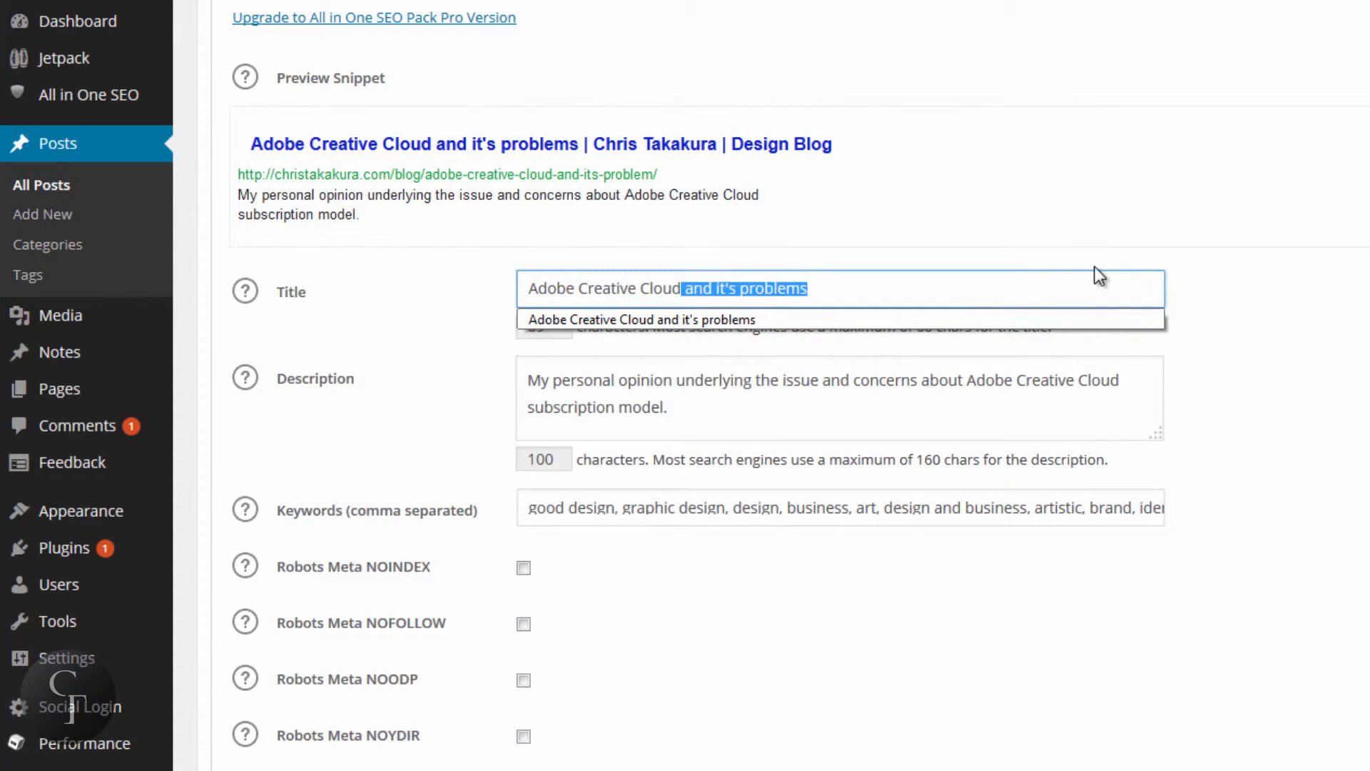
key("BackSpace")
left_click(1236, 225)
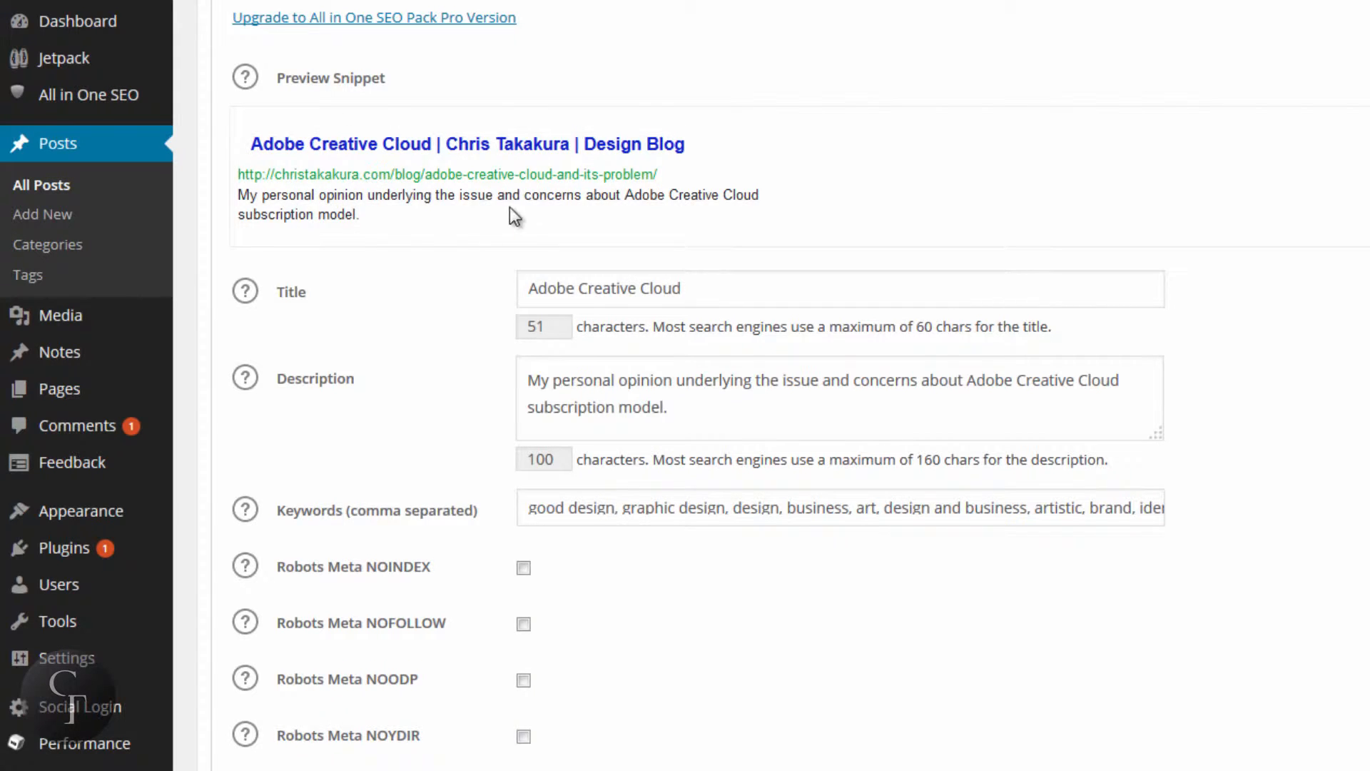
Step: Examine the post's SEO Description text and its comma-separated Keywords list without changing them
left_click(718, 408)
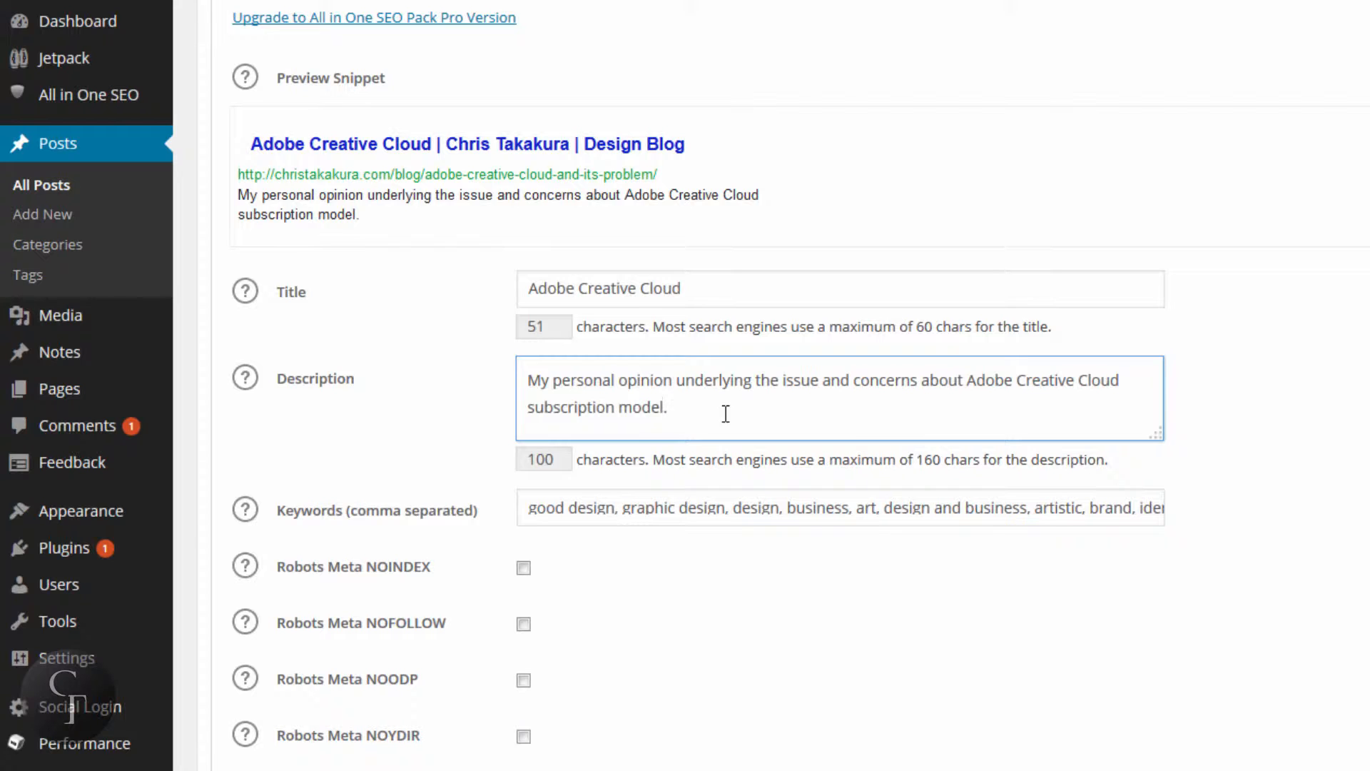
left_click_drag(726, 414, 530, 379)
left_click(531, 380)
left_click(872, 509)
left_click_drag(872, 510, 981, 511)
left_click(588, 510)
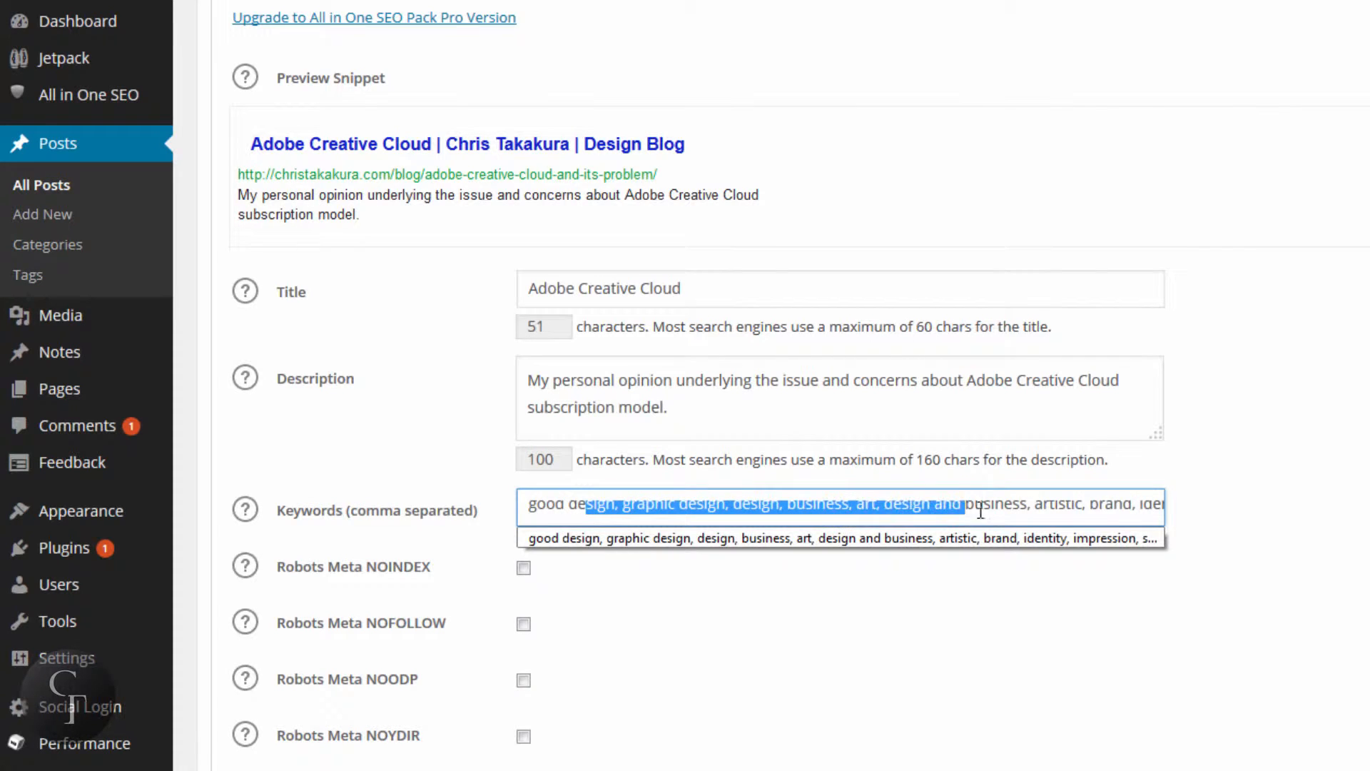
left_click(889, 535)
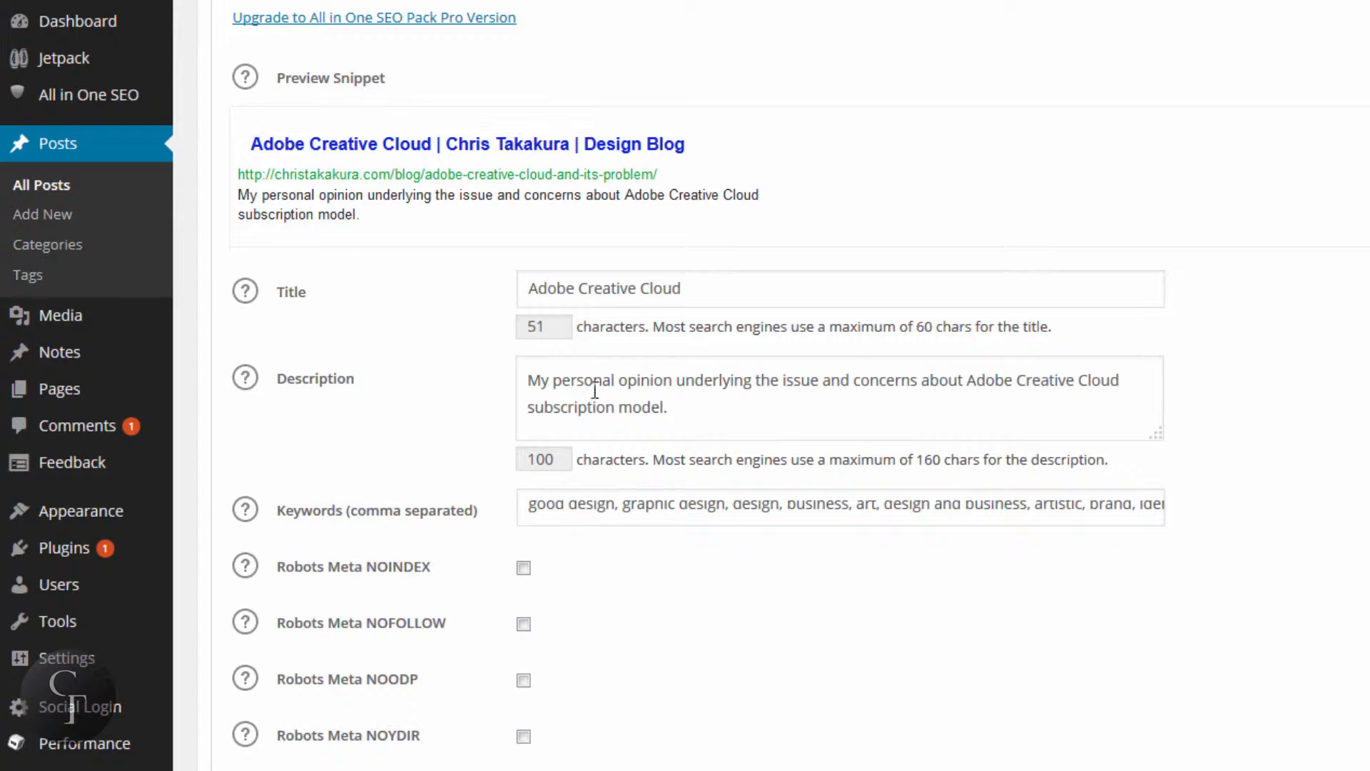
left_click(655, 384)
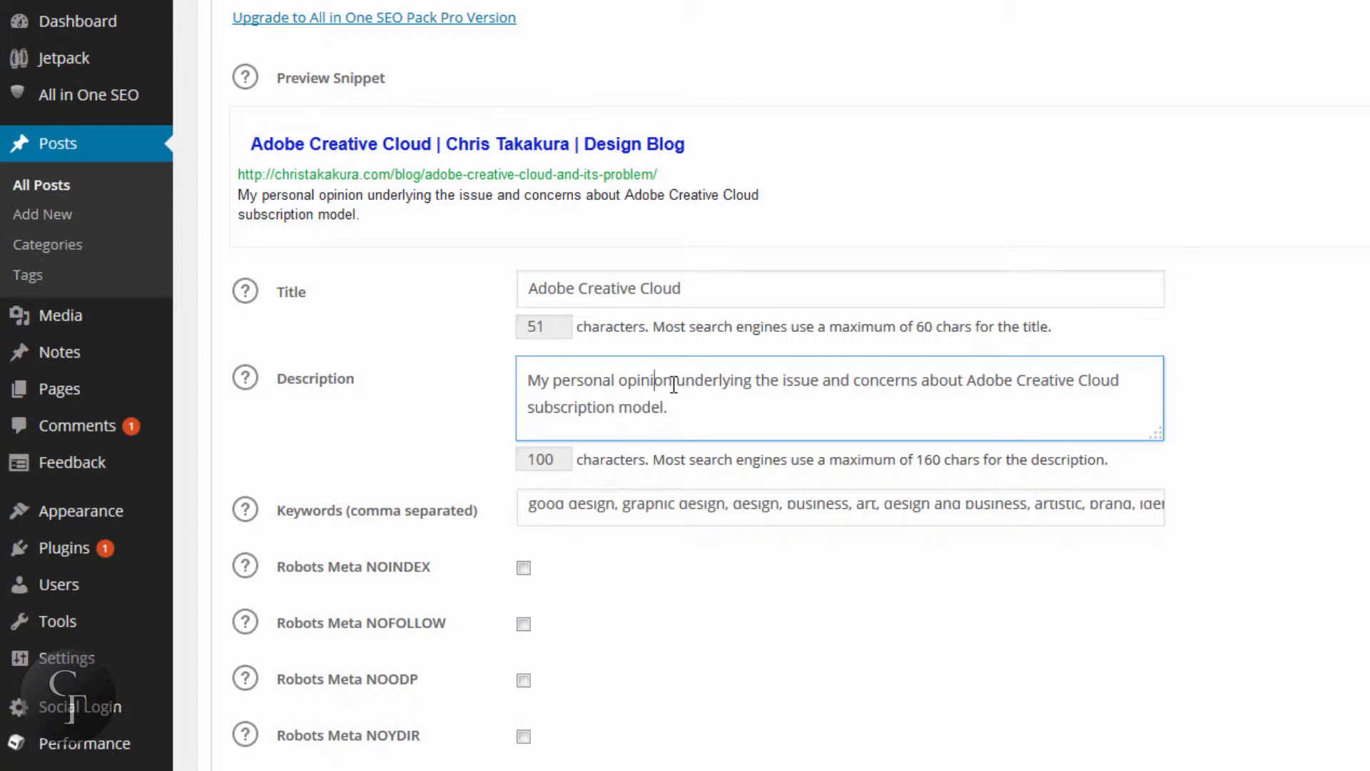
left_click(1360, 362)
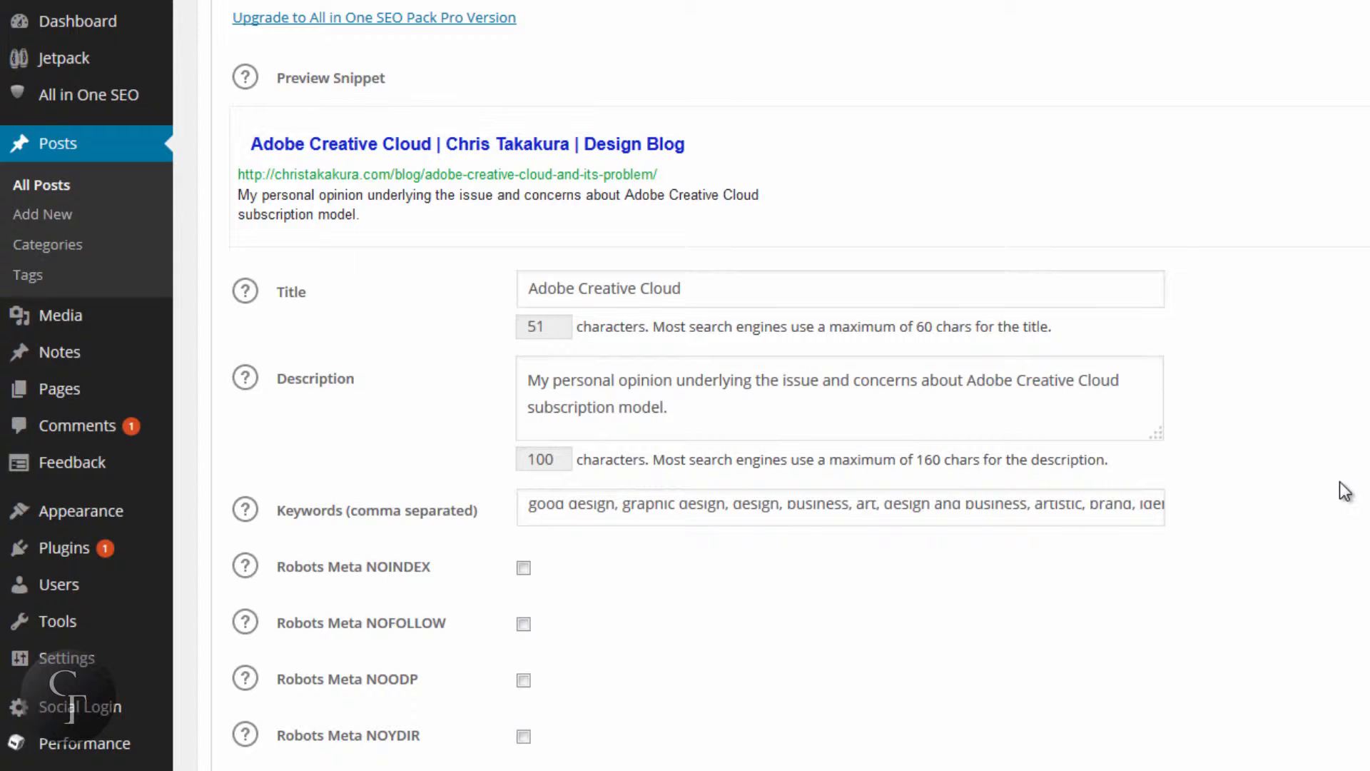
Step: Update the post with its new SEO title, accepting publication despite the proofreader's suggestions
scroll(1349, 490, "up", 3)
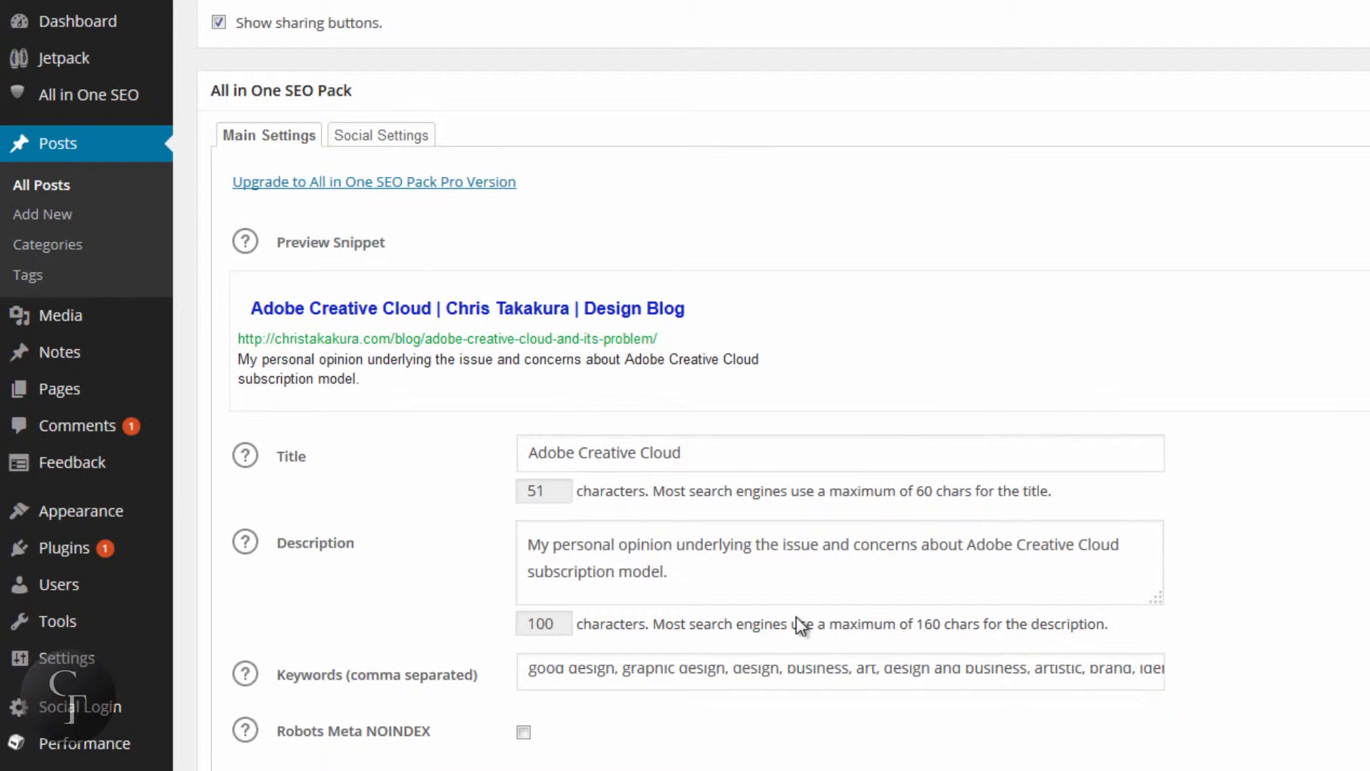
scroll(785, 429, "up", 10)
scroll(785, 386, "up", 1)
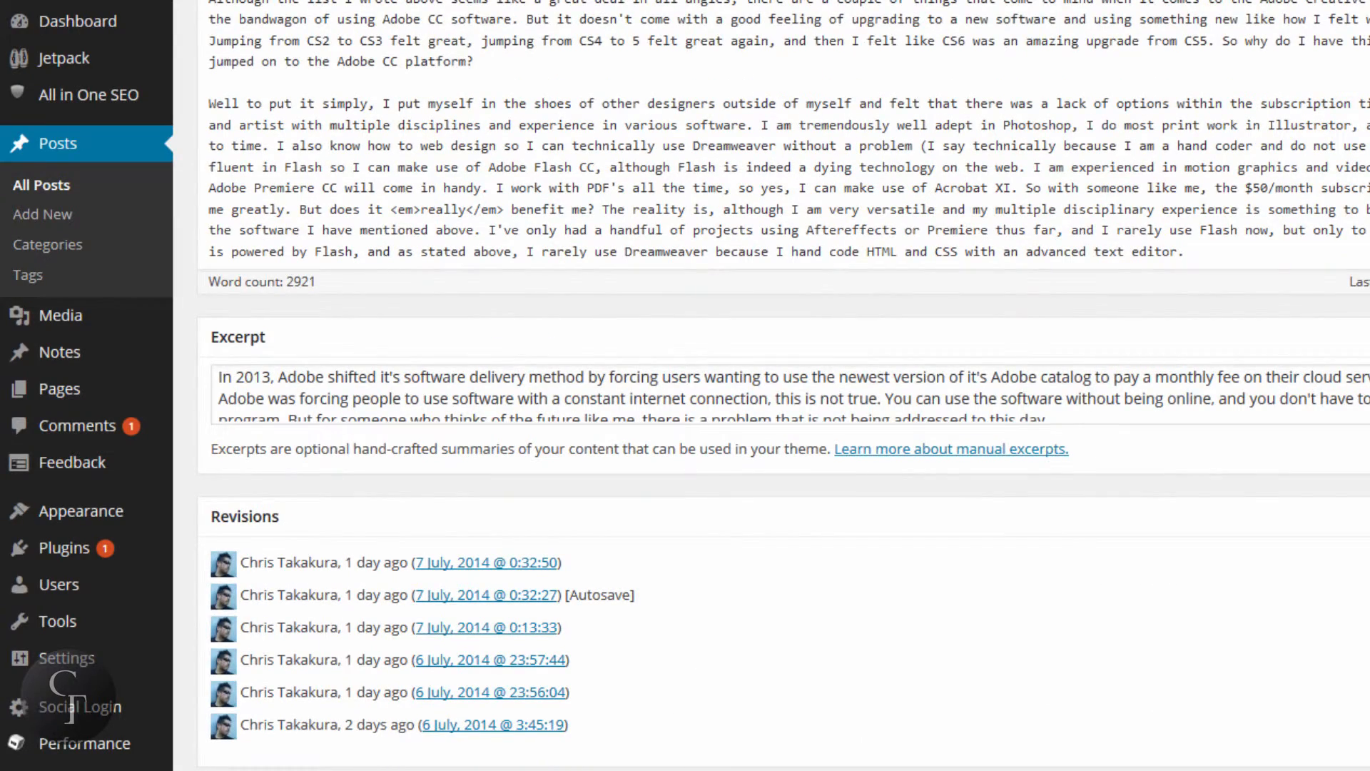
scroll(938, 408, "up", 5)
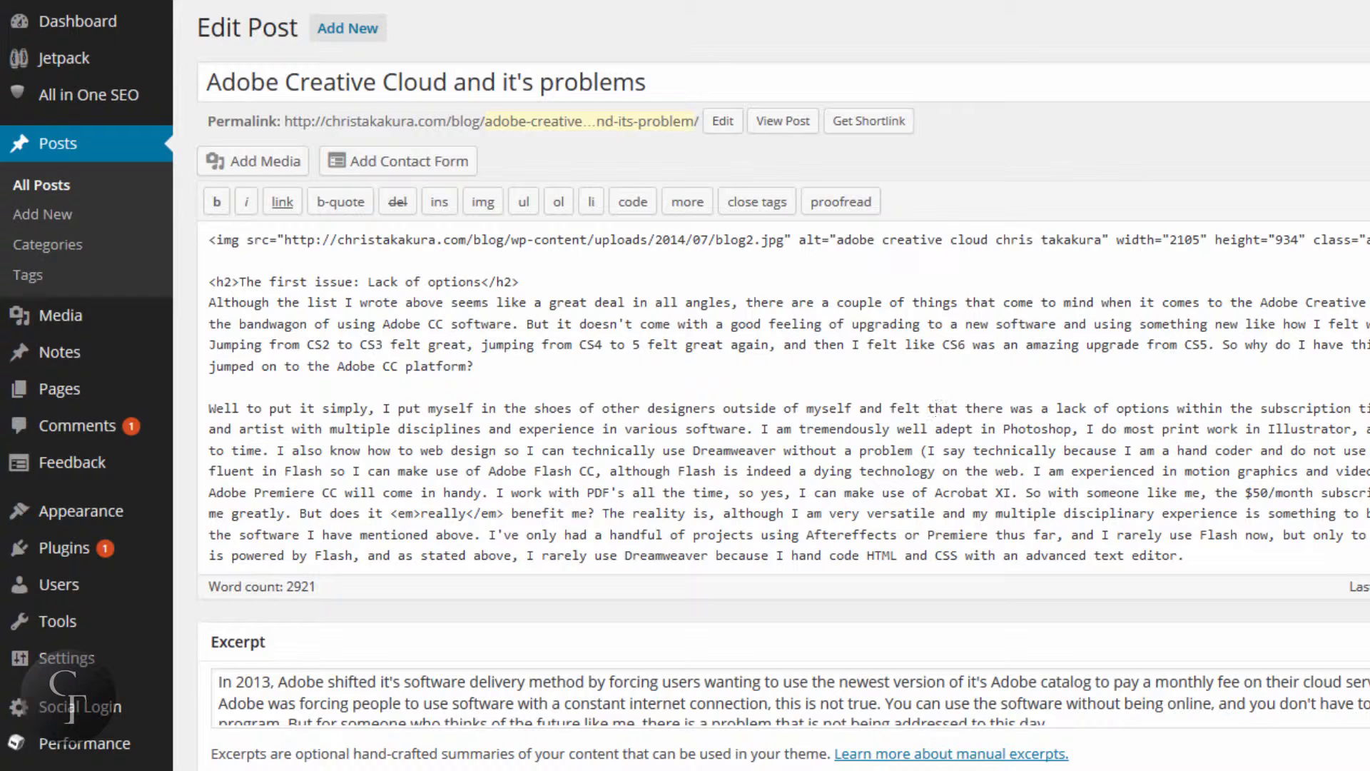
scroll(785, 385, "down", 3)
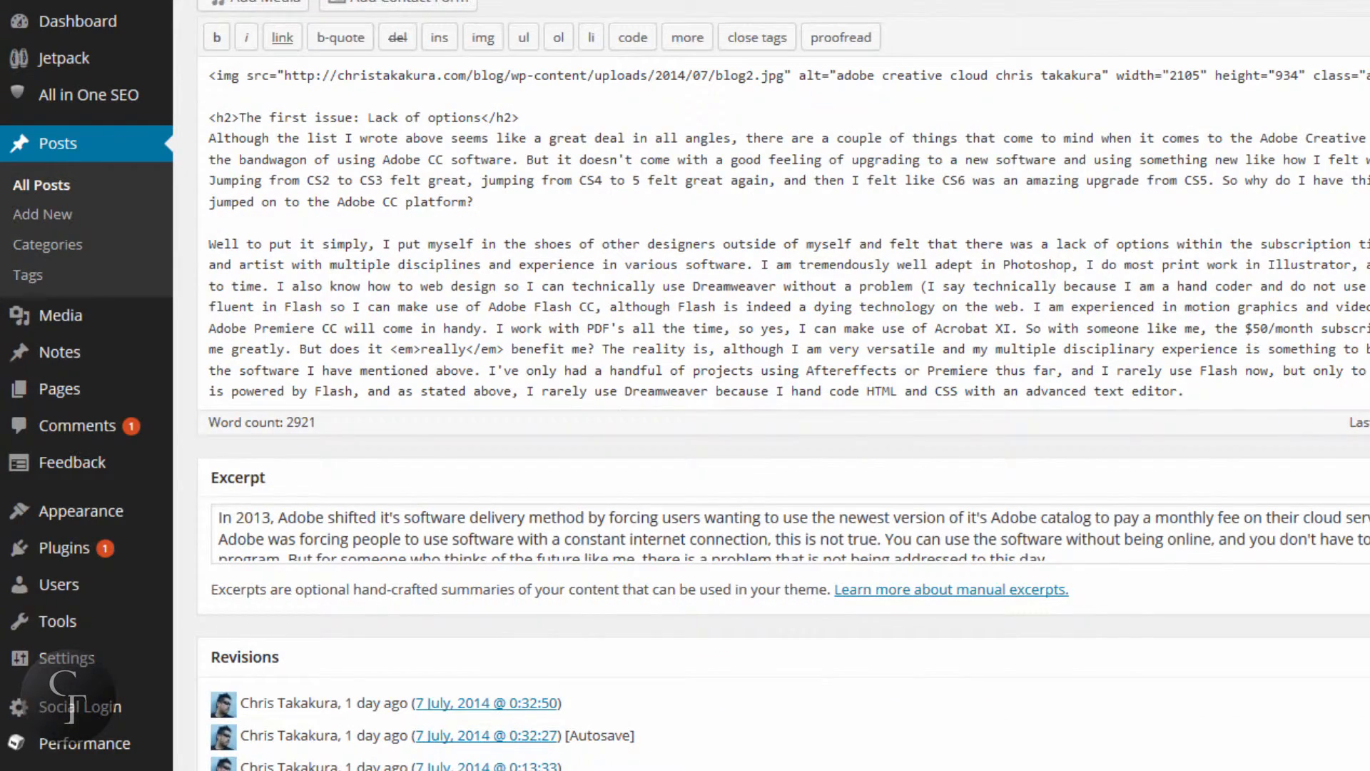
left_click(841, 37)
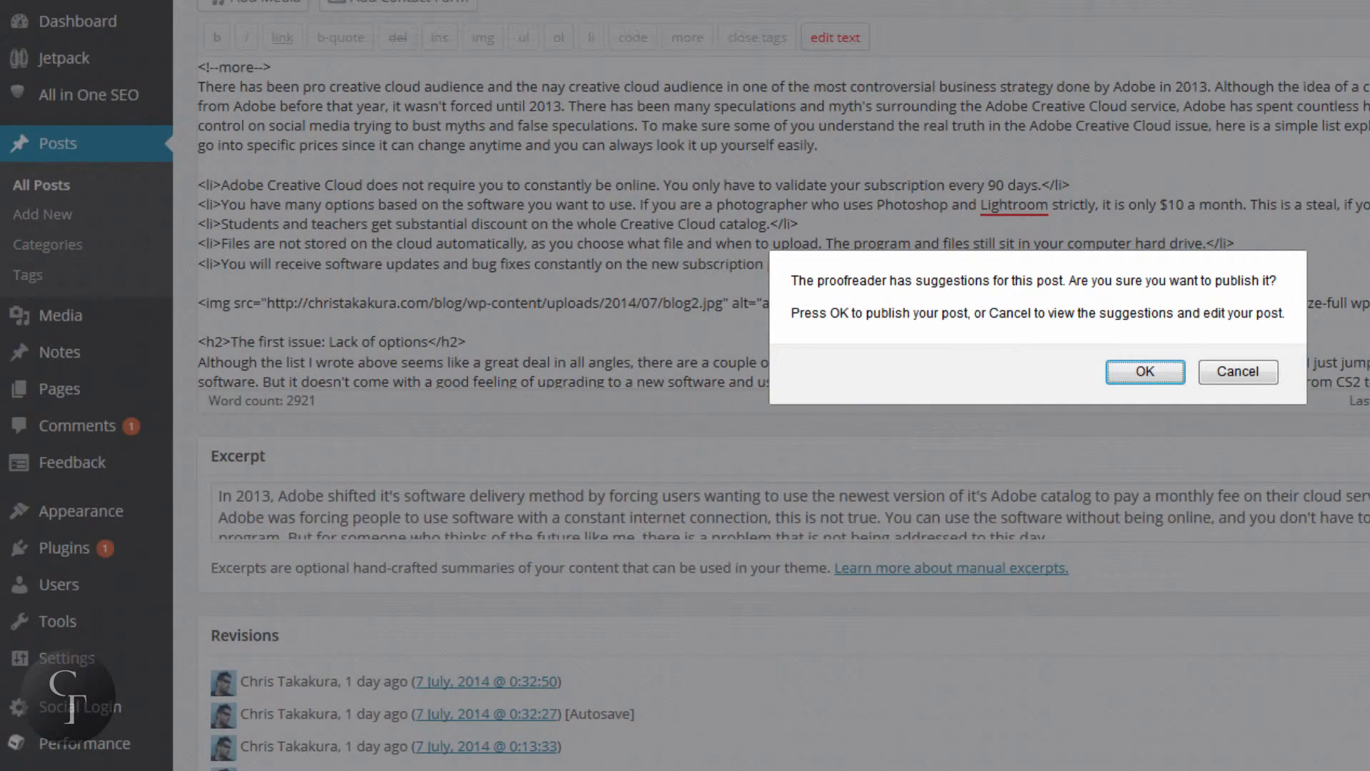
left_click(1156, 372)
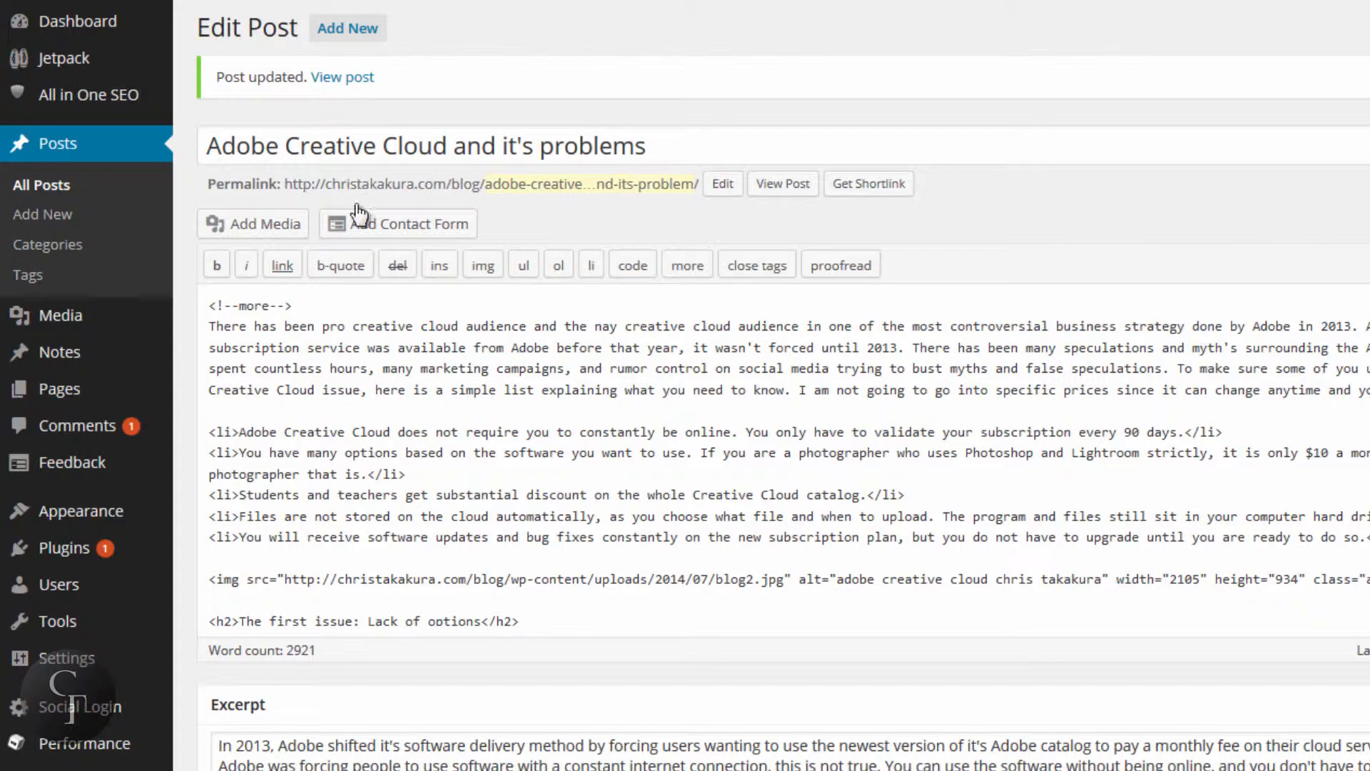
Step: Return to the list of all posts, switch to the list of pages and open the page "Dinner" for editing
left_click(57, 184)
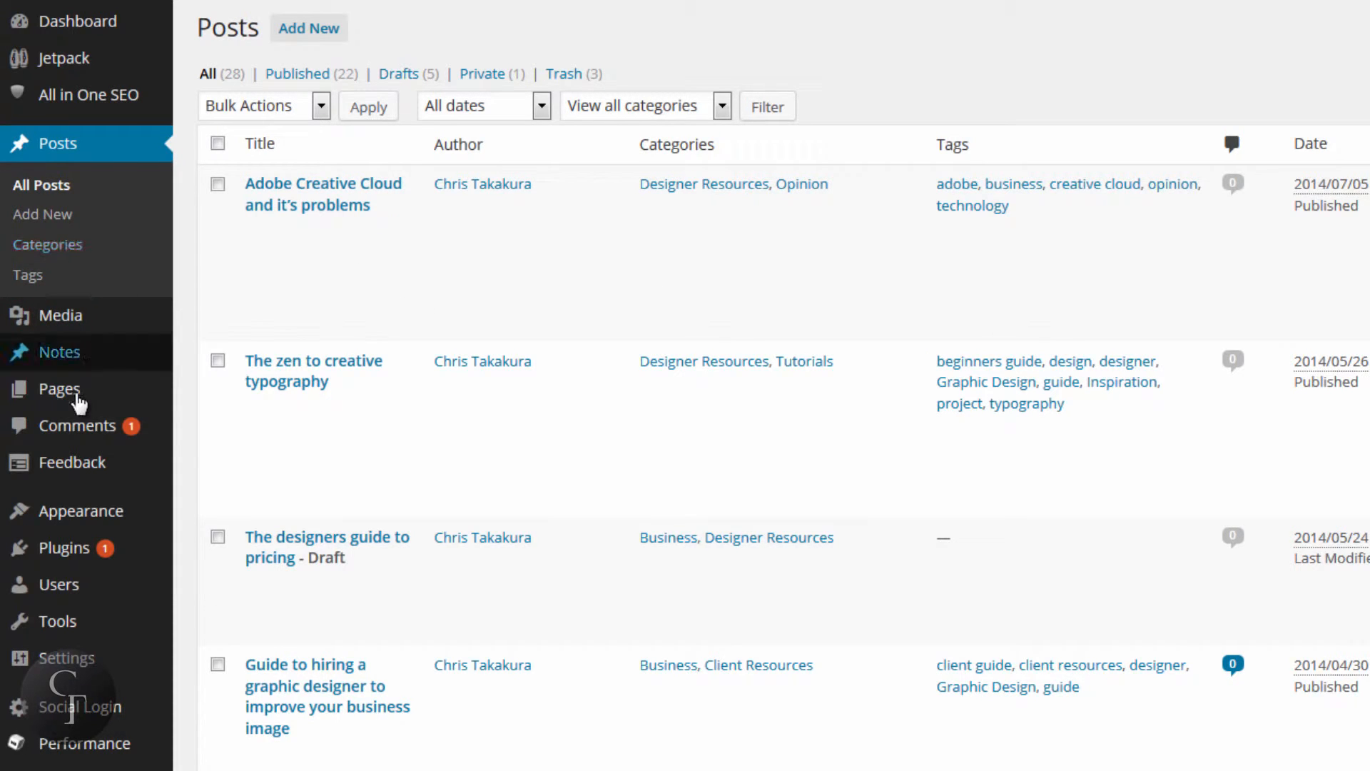
mouse_move(63, 392)
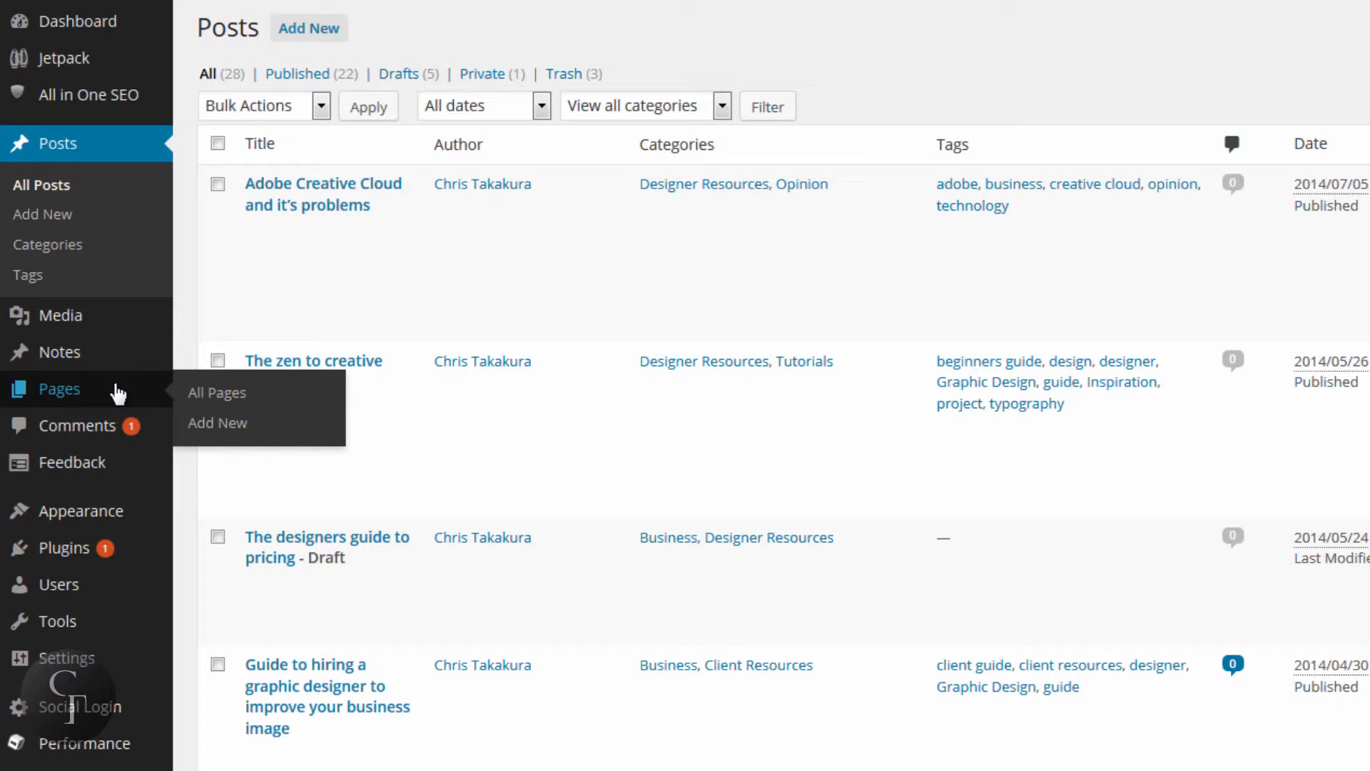
left_click(59, 390)
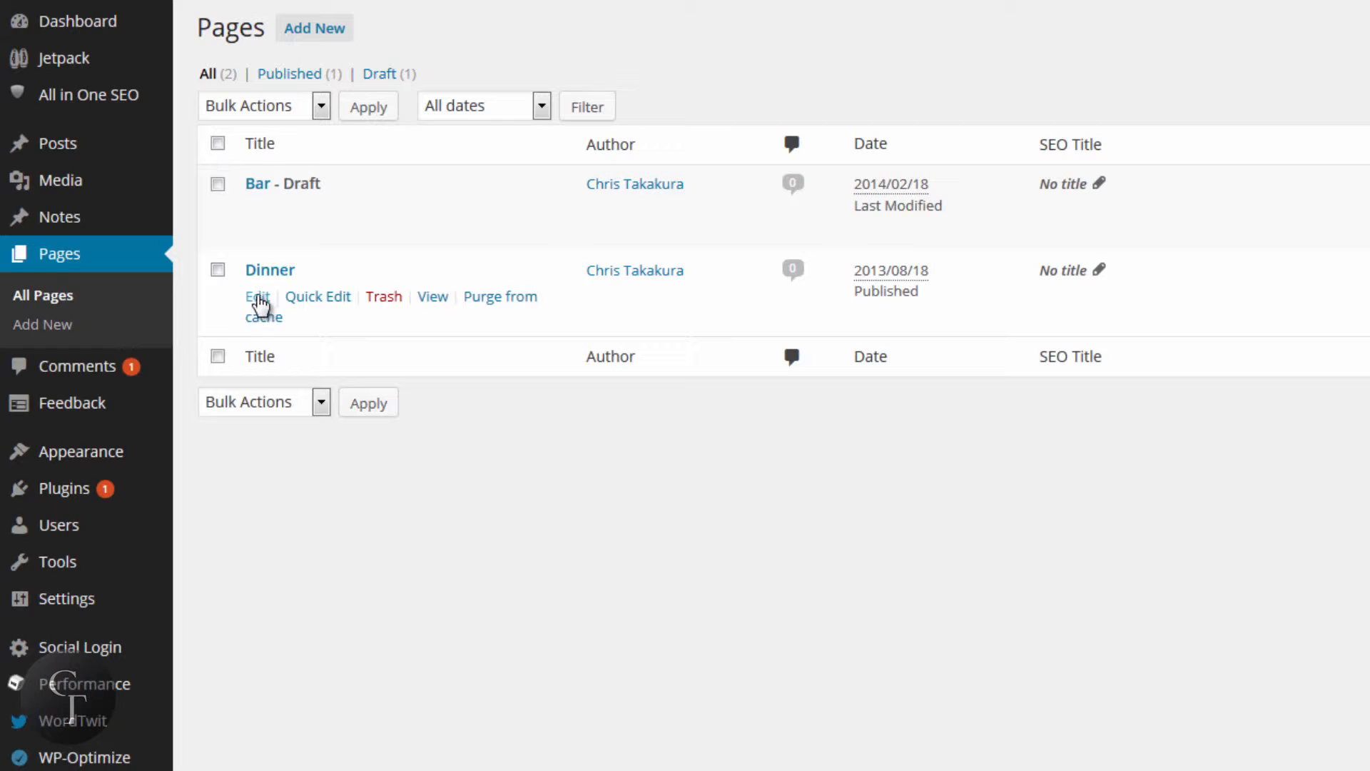
left_click(259, 300)
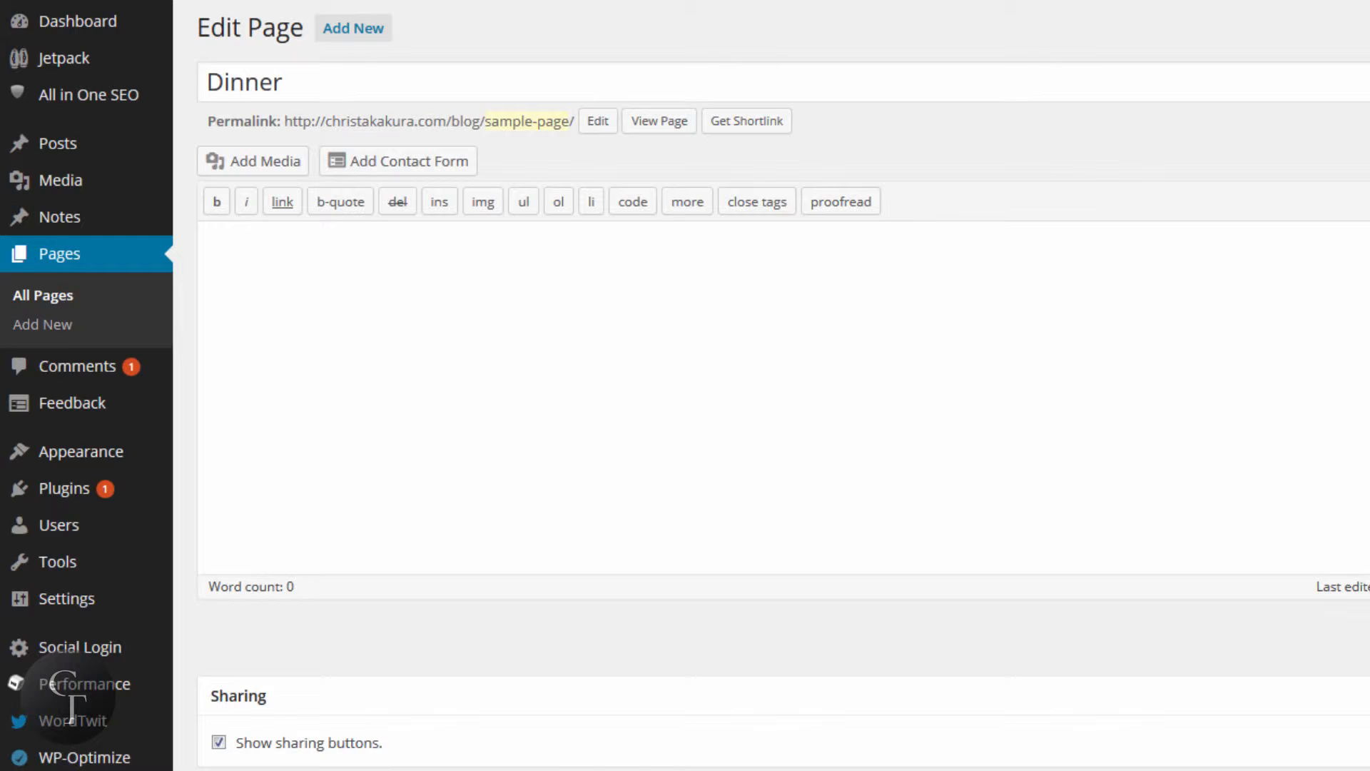
Step: Look through the Dinner page's All in One SEO Pack main settings, including the preview snippet, Title, Description and Keywords fields
scroll(784, 385, "down", 9)
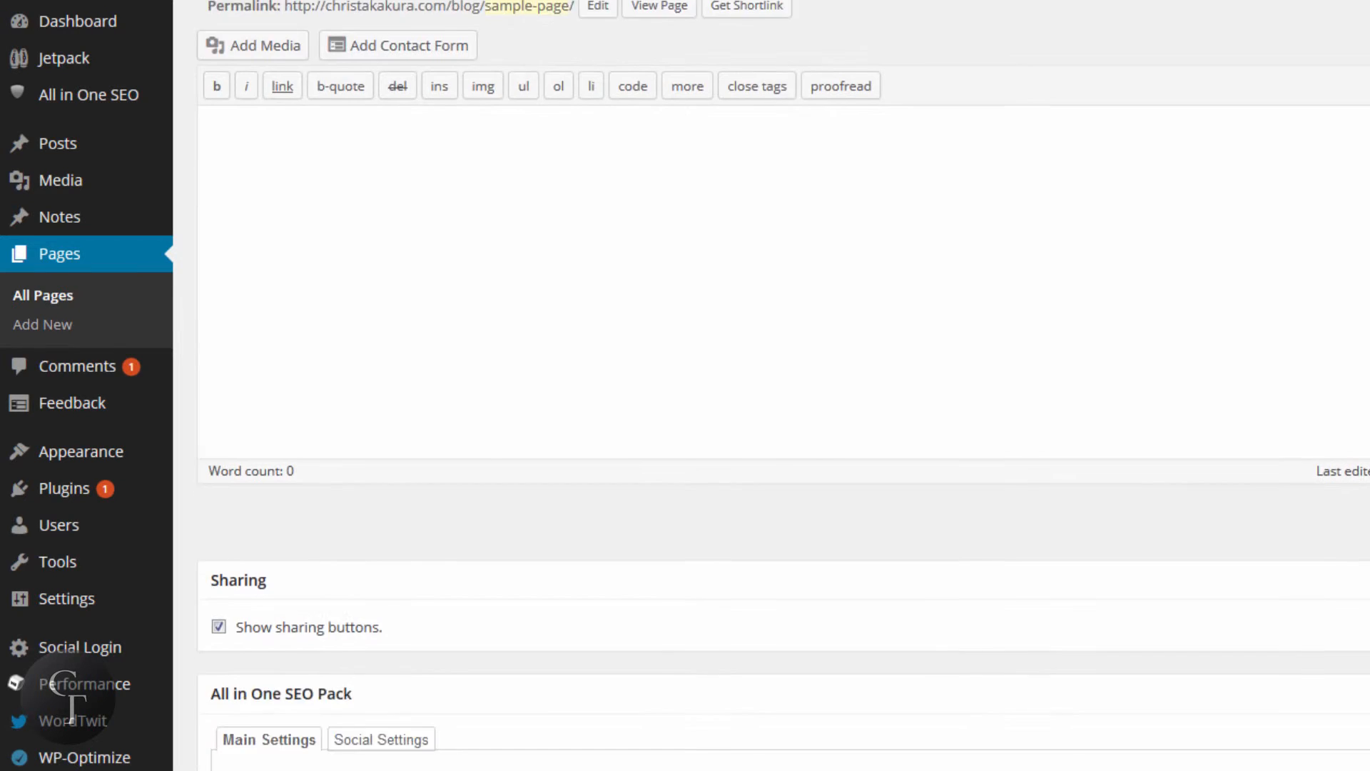
scroll(242, 132, "down", 3)
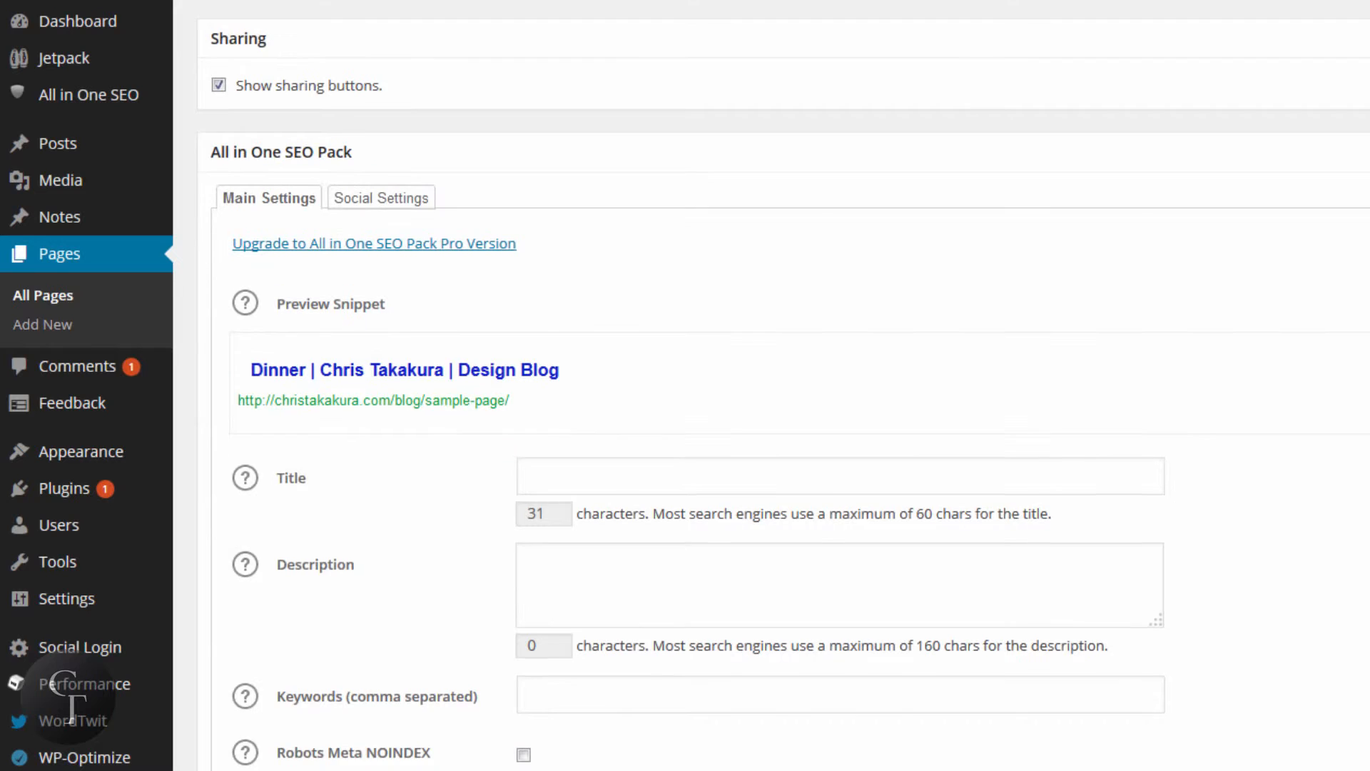
scroll(242, 132, "up", 2)
scroll(688, 232, "down", 2)
left_click(615, 311)
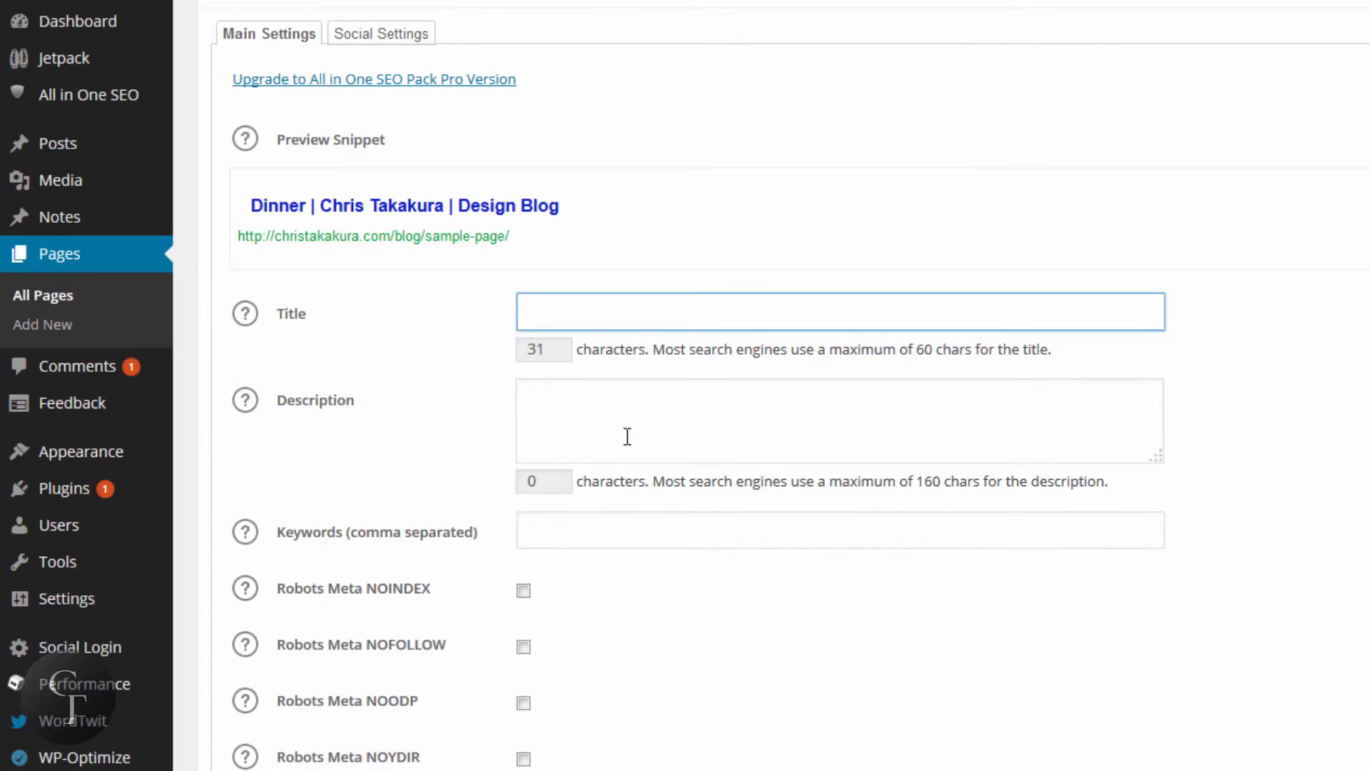
left_click(622, 425)
left_click(615, 526)
Step: Show the Social Settings of the Dinner page's All in One SEO Pack section and examine the social Title field
scroll(615, 525, "up", 1)
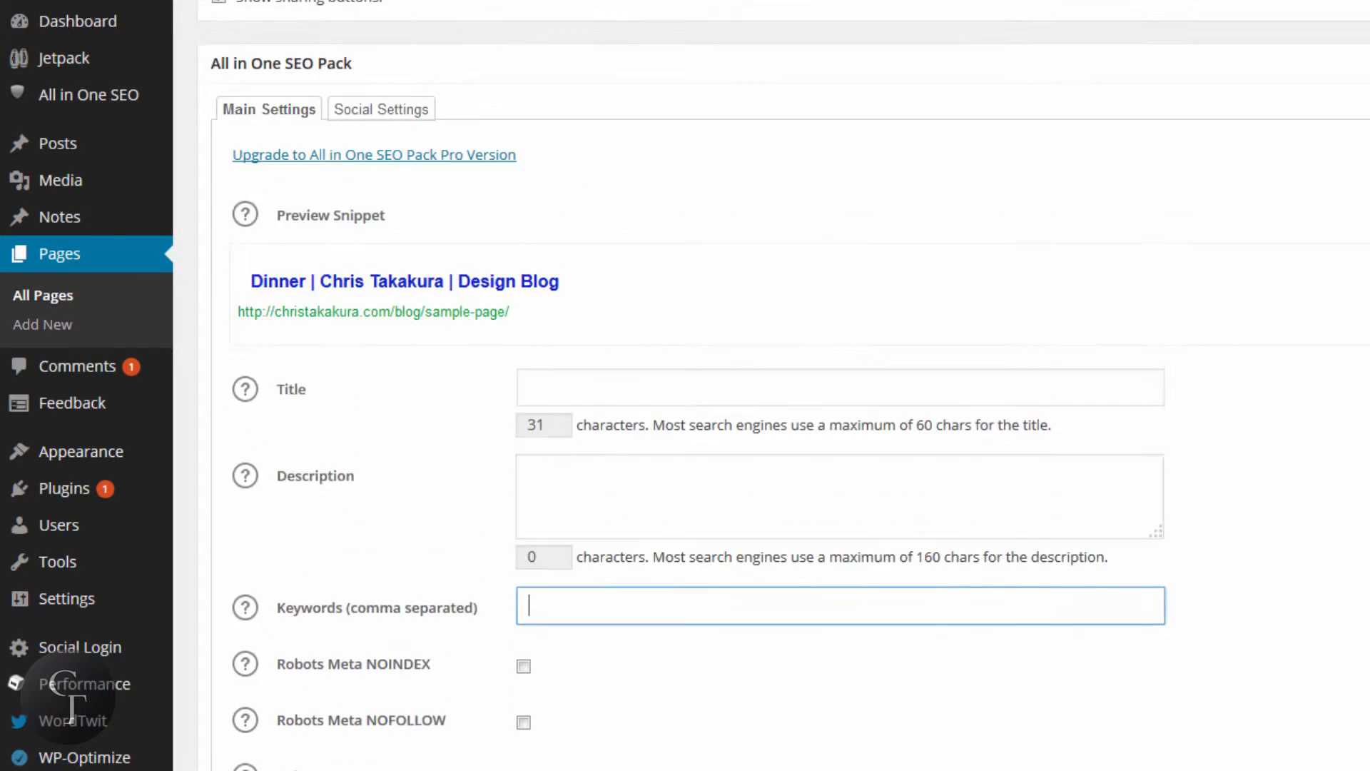
scroll(784, 428, "up", 1)
scroll(784, 428, "up", 2)
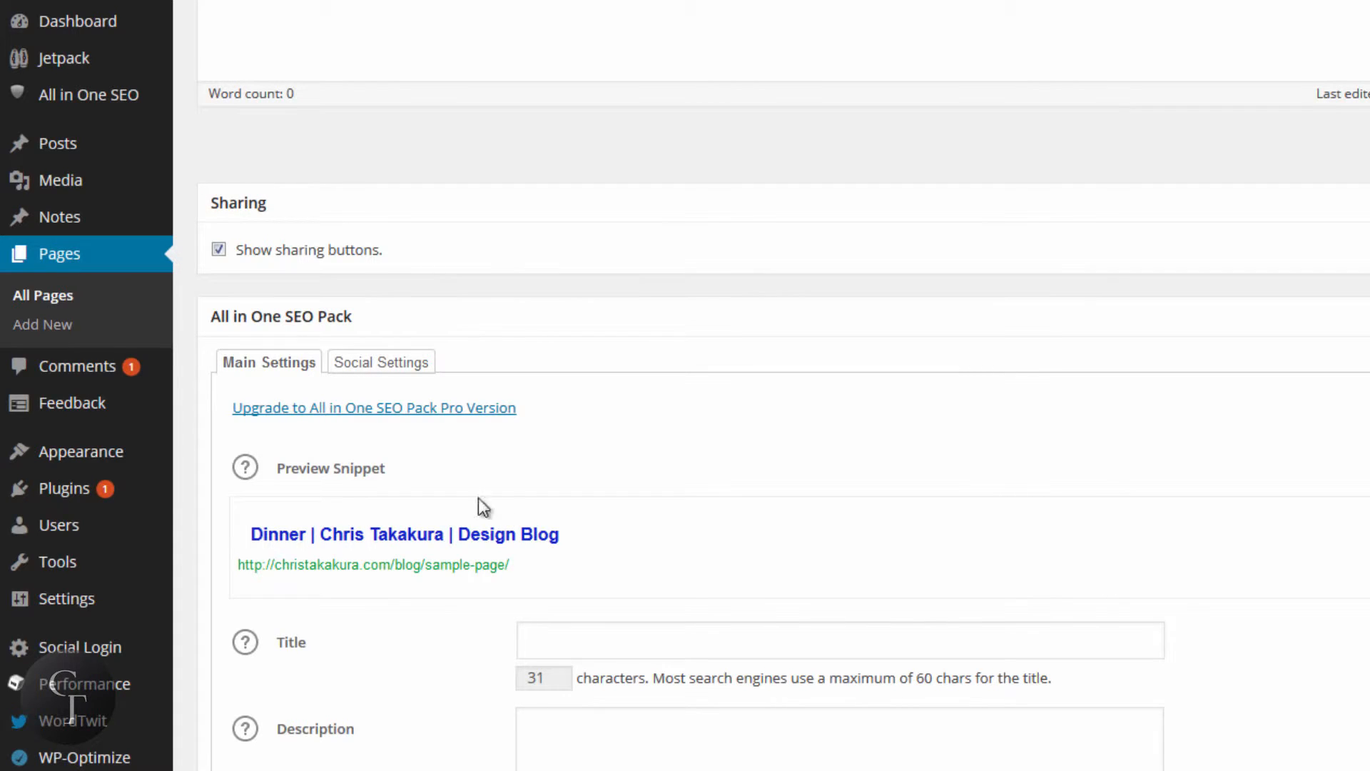
left_click(400, 366)
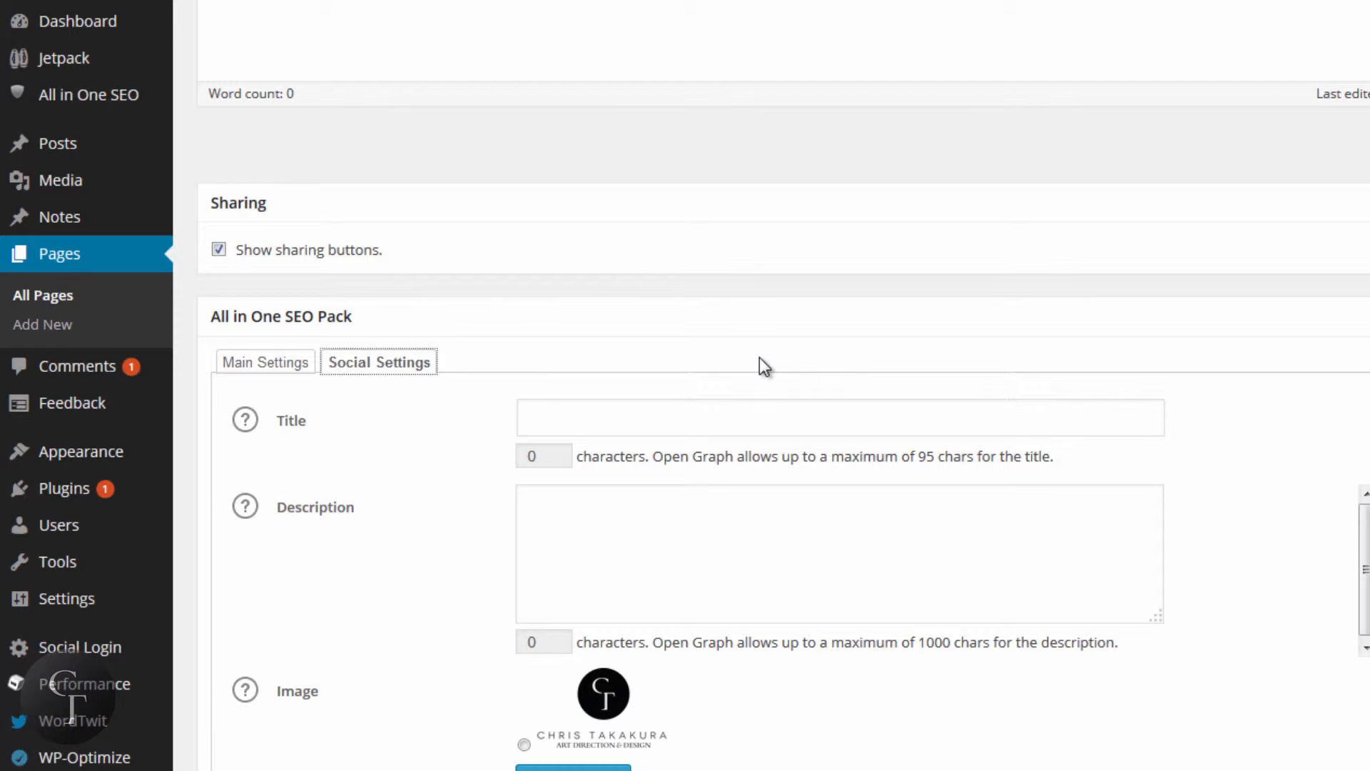
left_click(649, 404)
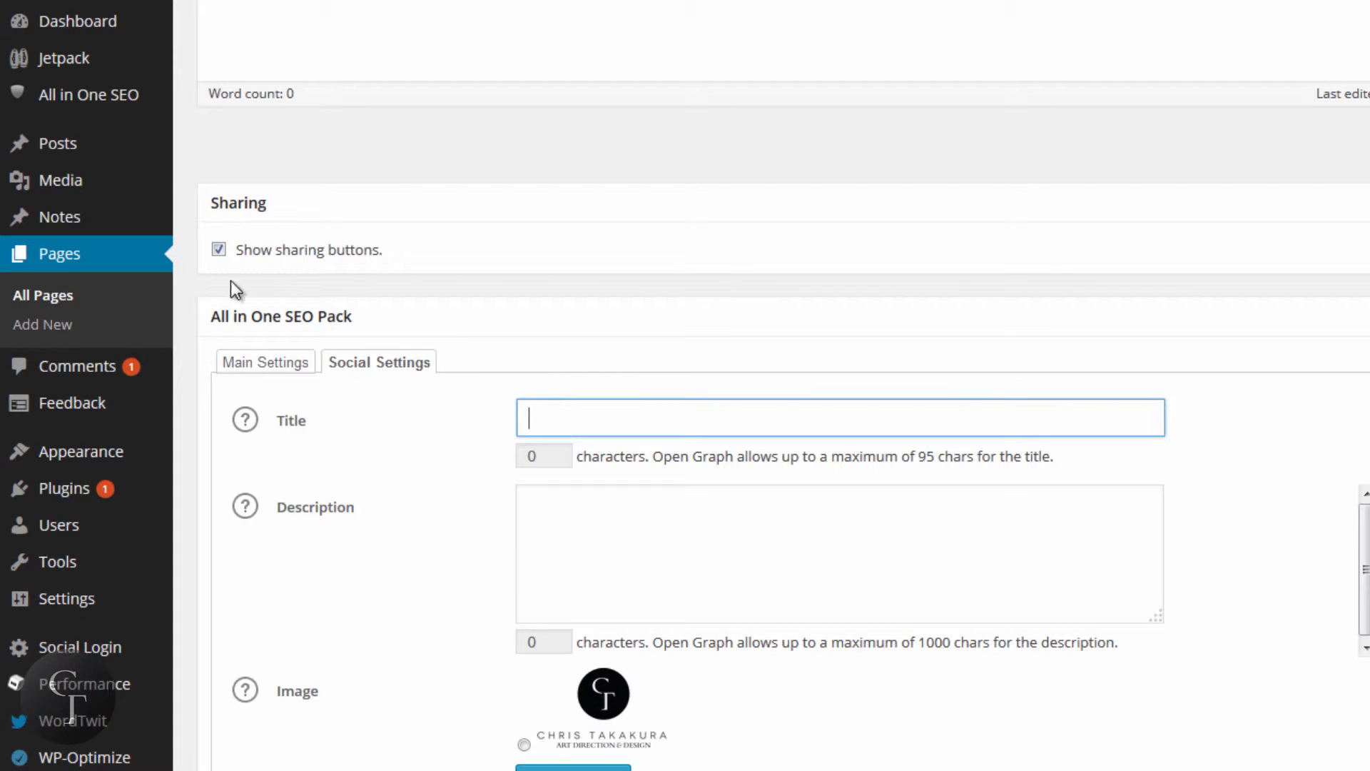
Step: Compare the main and social SEO settings of the Dinner page and examine the social Title and Description fields
left_click(575, 407)
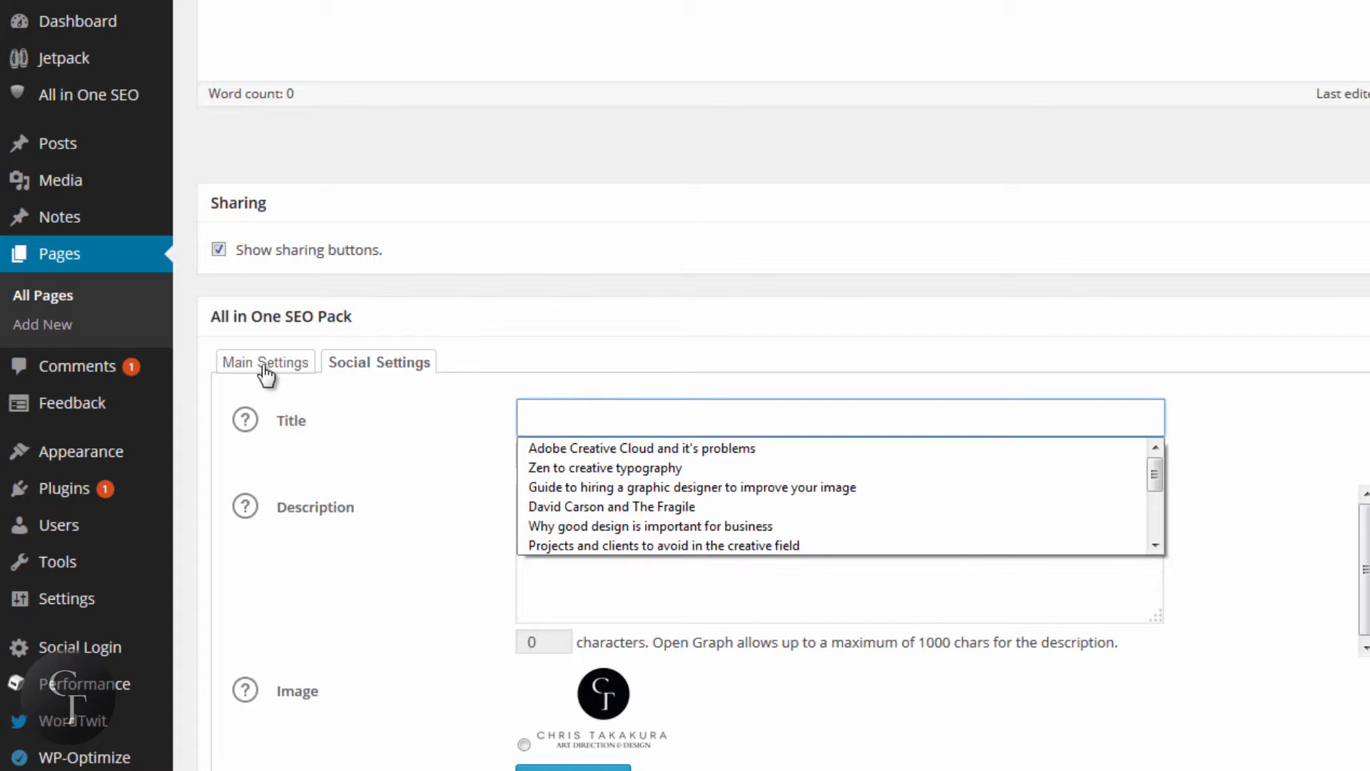
left_click(281, 372)
left_click(385, 374)
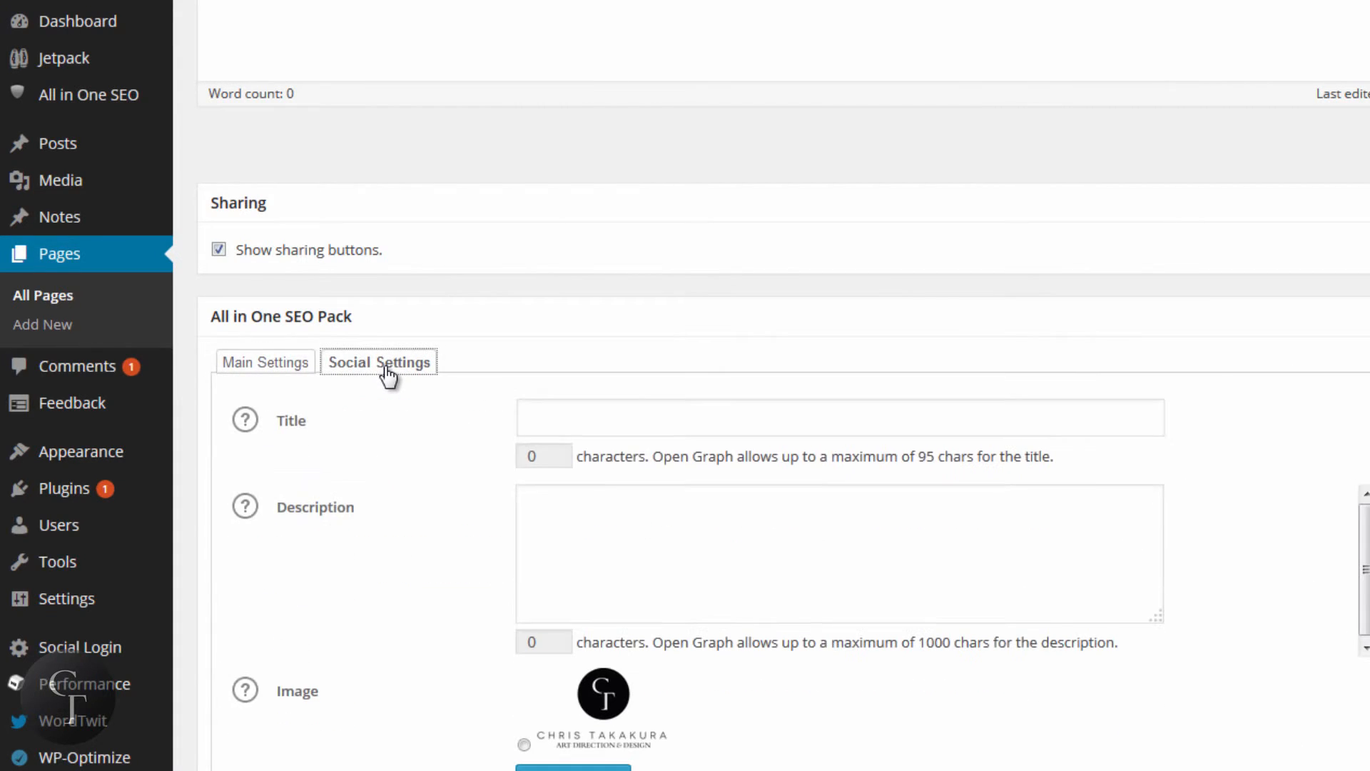
left_click(591, 404)
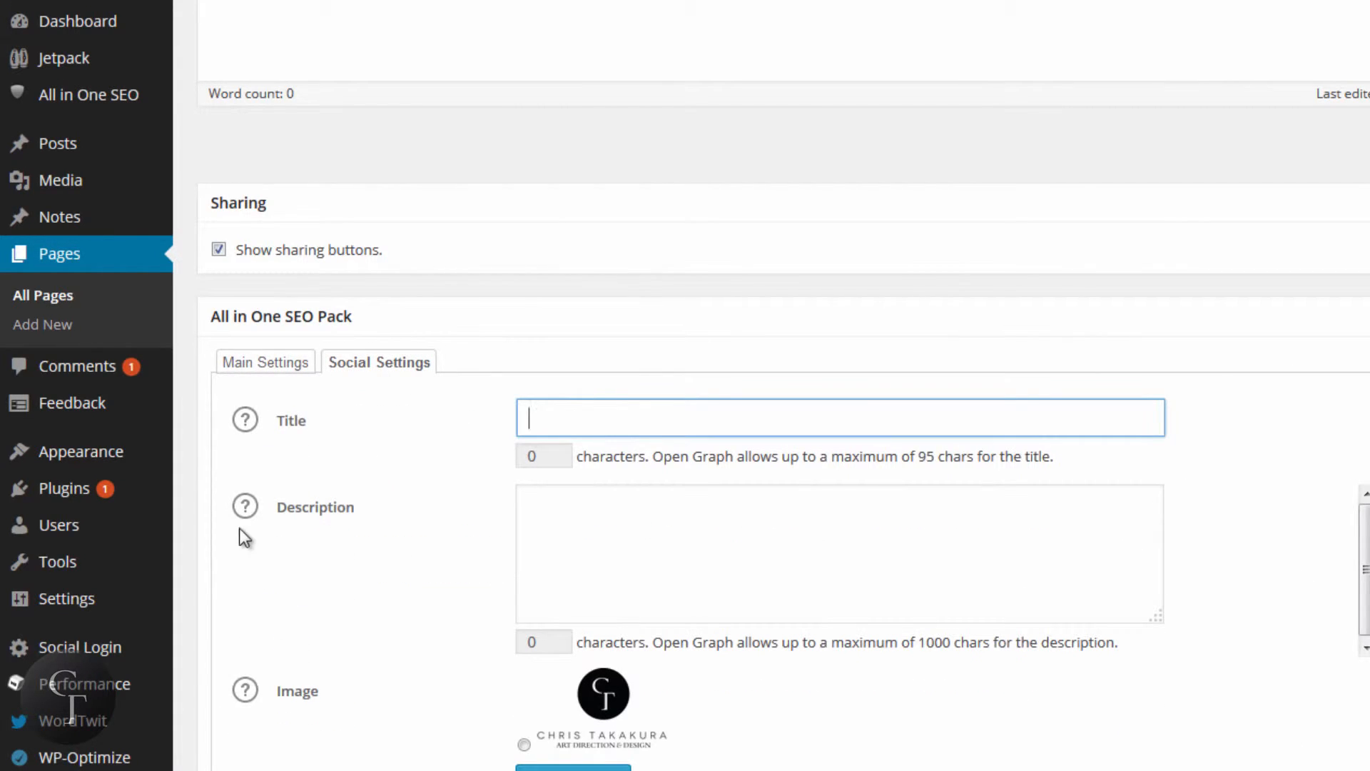
left_click(693, 527)
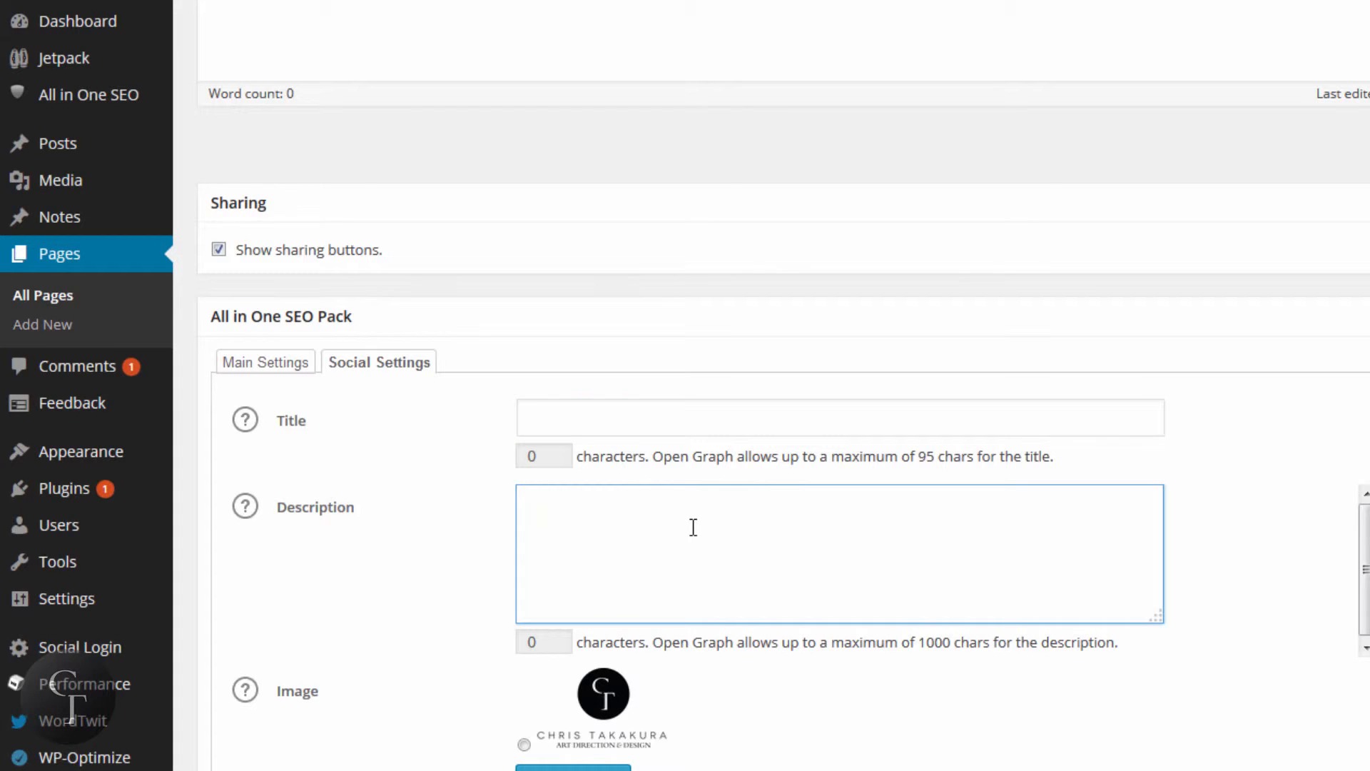
Step: Select the existing logo as the Dinner page's social image and examine the Custom Image and image size fields
scroll(868, 718, "down", 2)
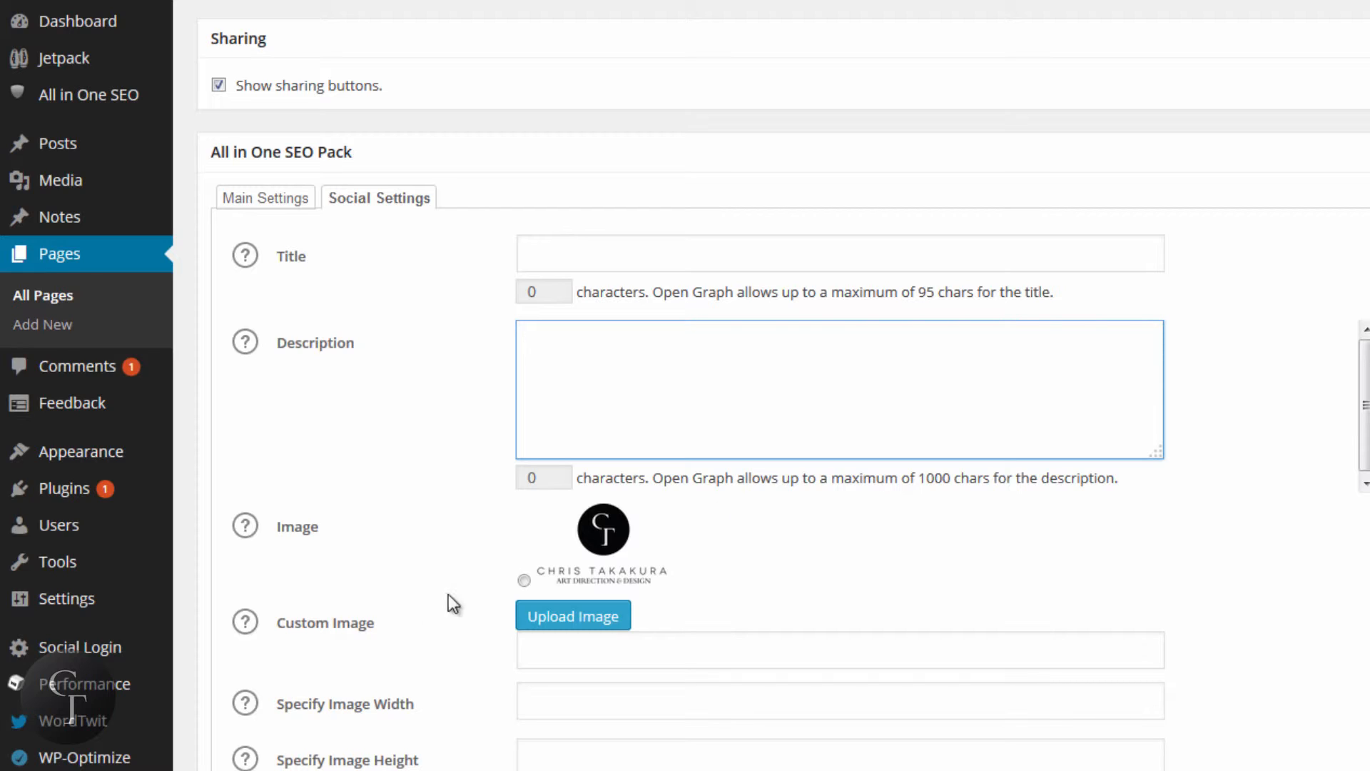
left_click(525, 580)
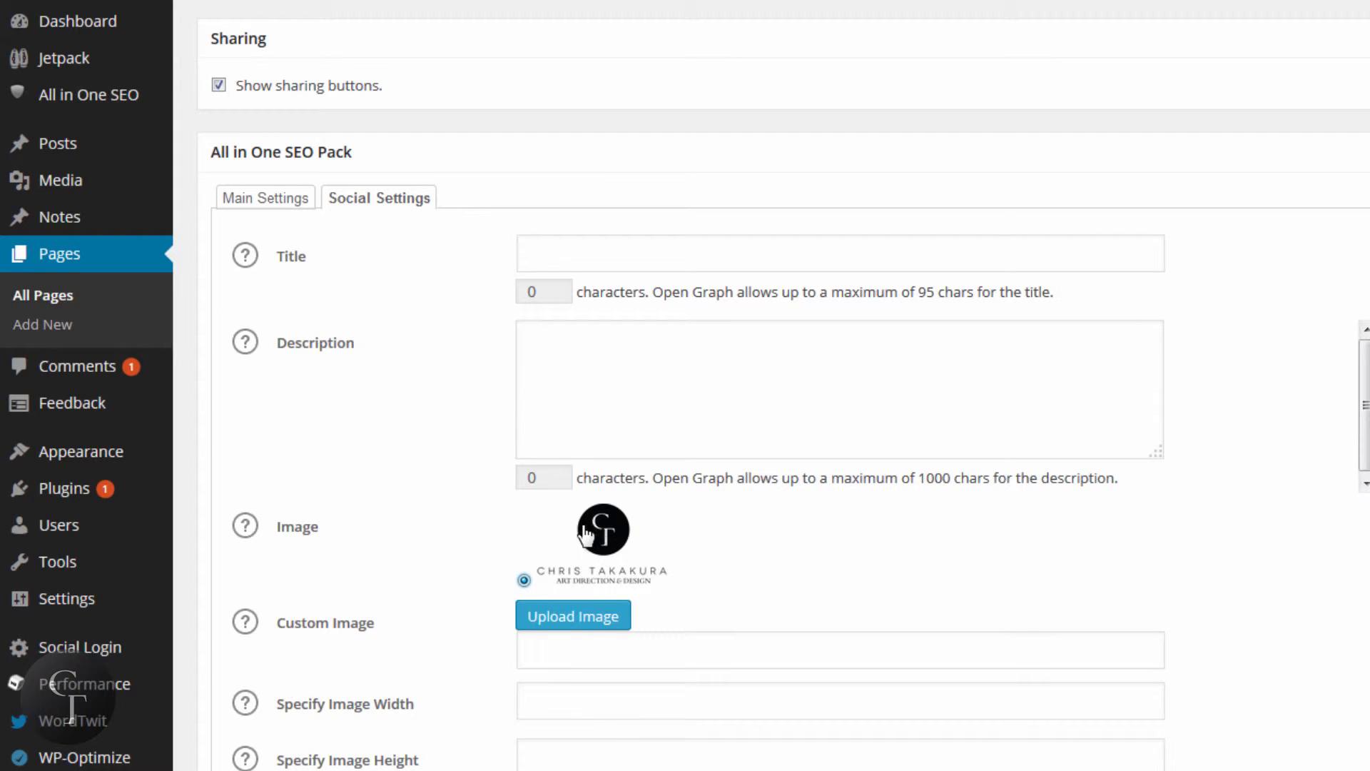
left_click(611, 666)
scroll(784, 385, "down", 1)
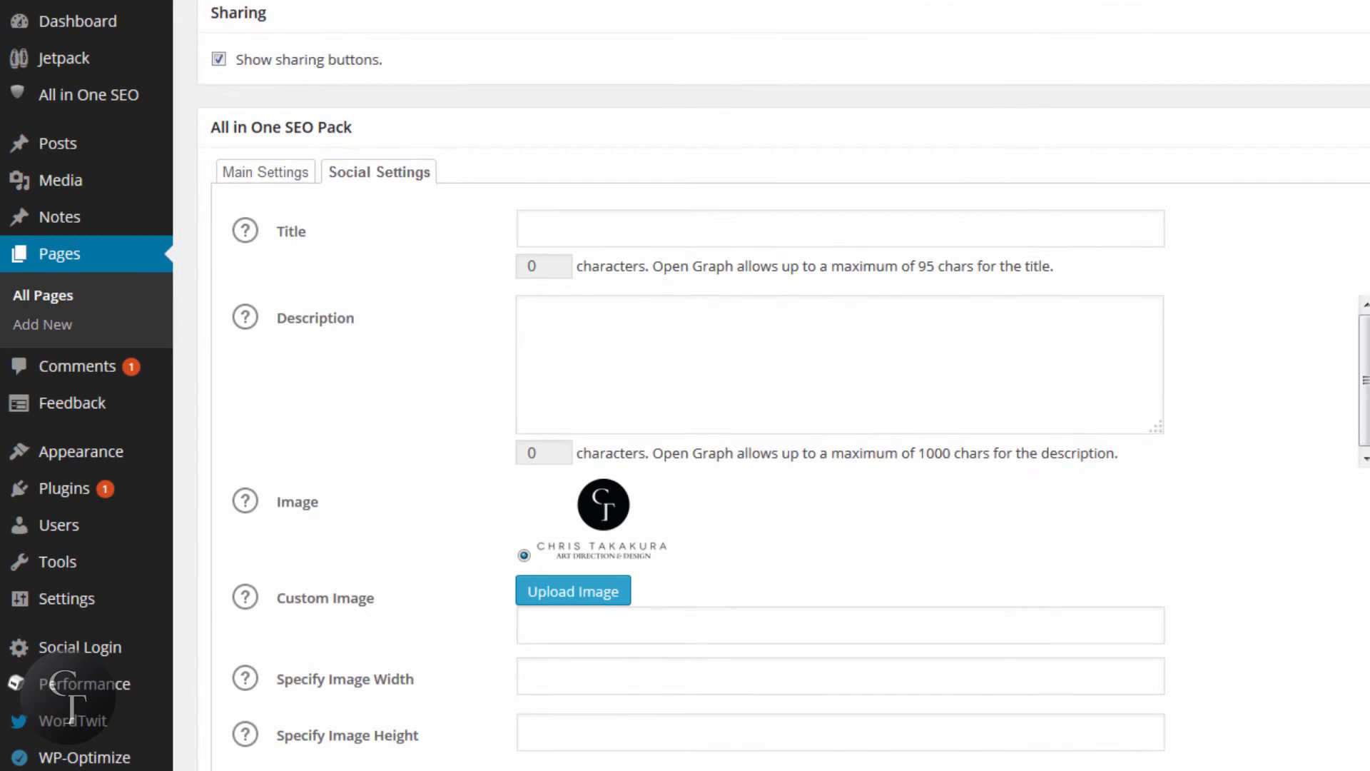
Step: Try "Gallery" as the Dinner page's social title and clear the field again
scroll(783, 386, "up", 7)
scroll(784, 385, "down", 2)
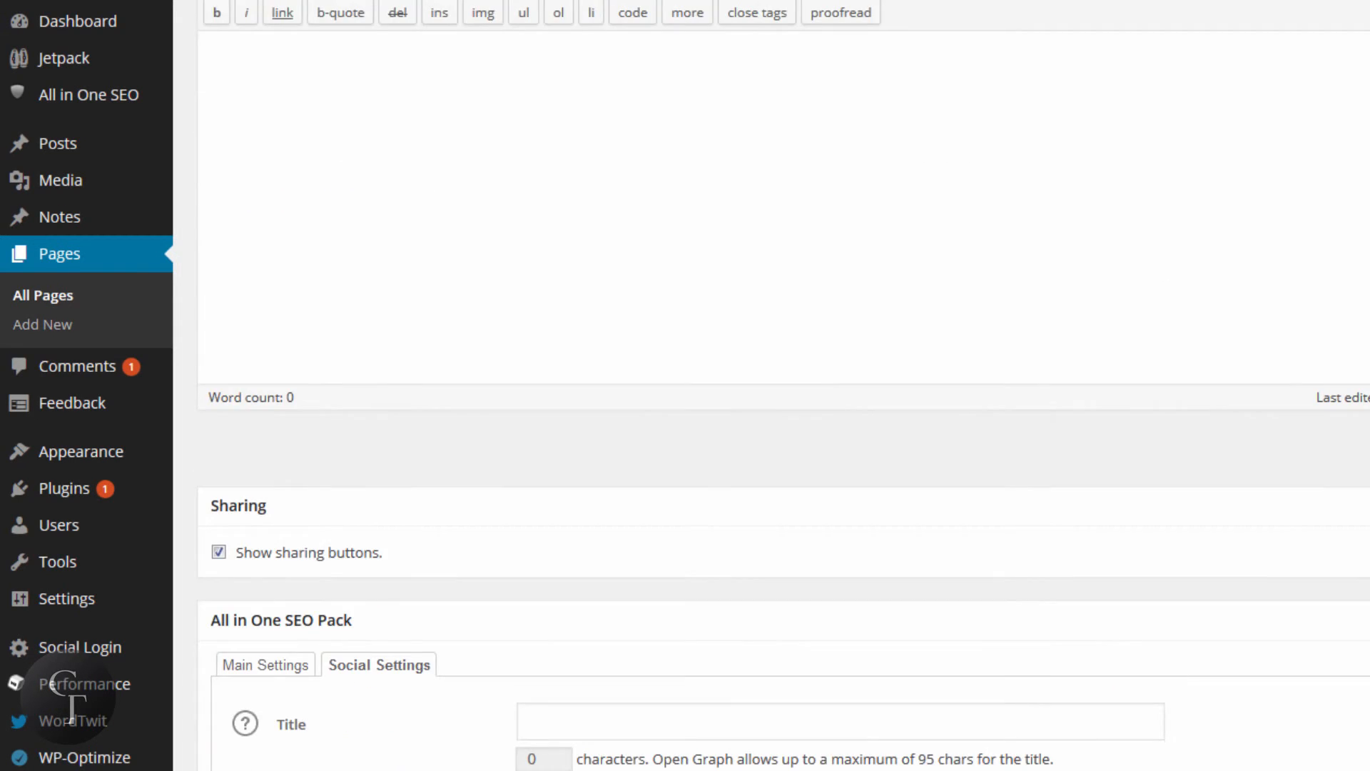
scroll(784, 385, "up", 2)
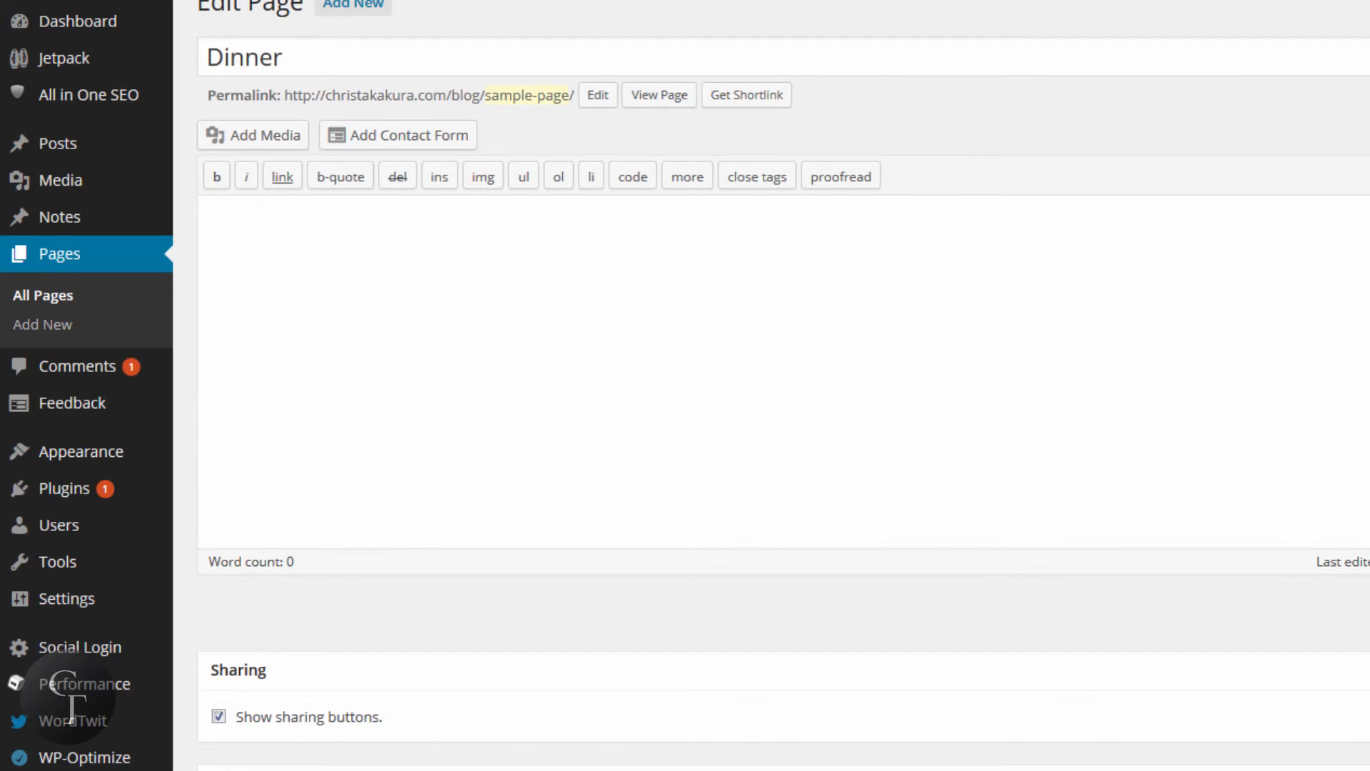
scroll(784, 385, "up", 1)
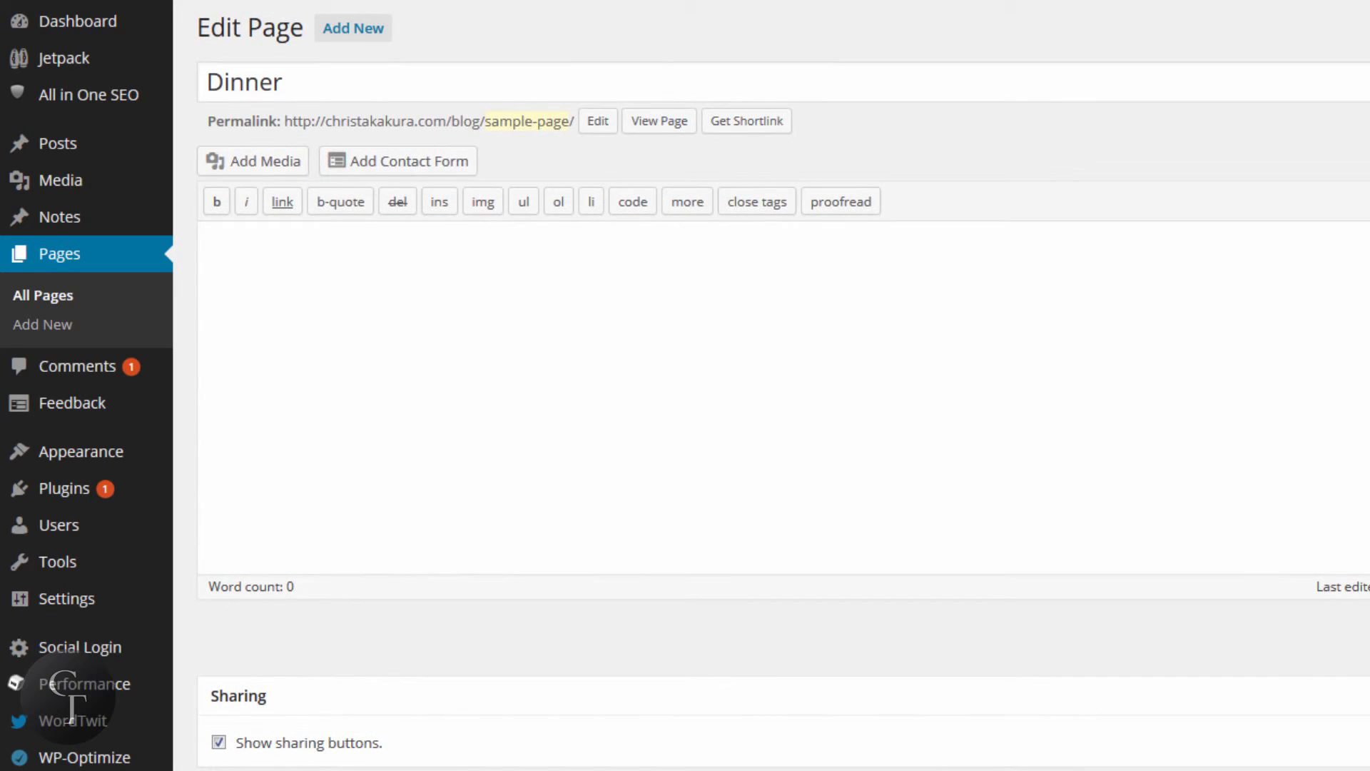
scroll(784, 385, "down", 4)
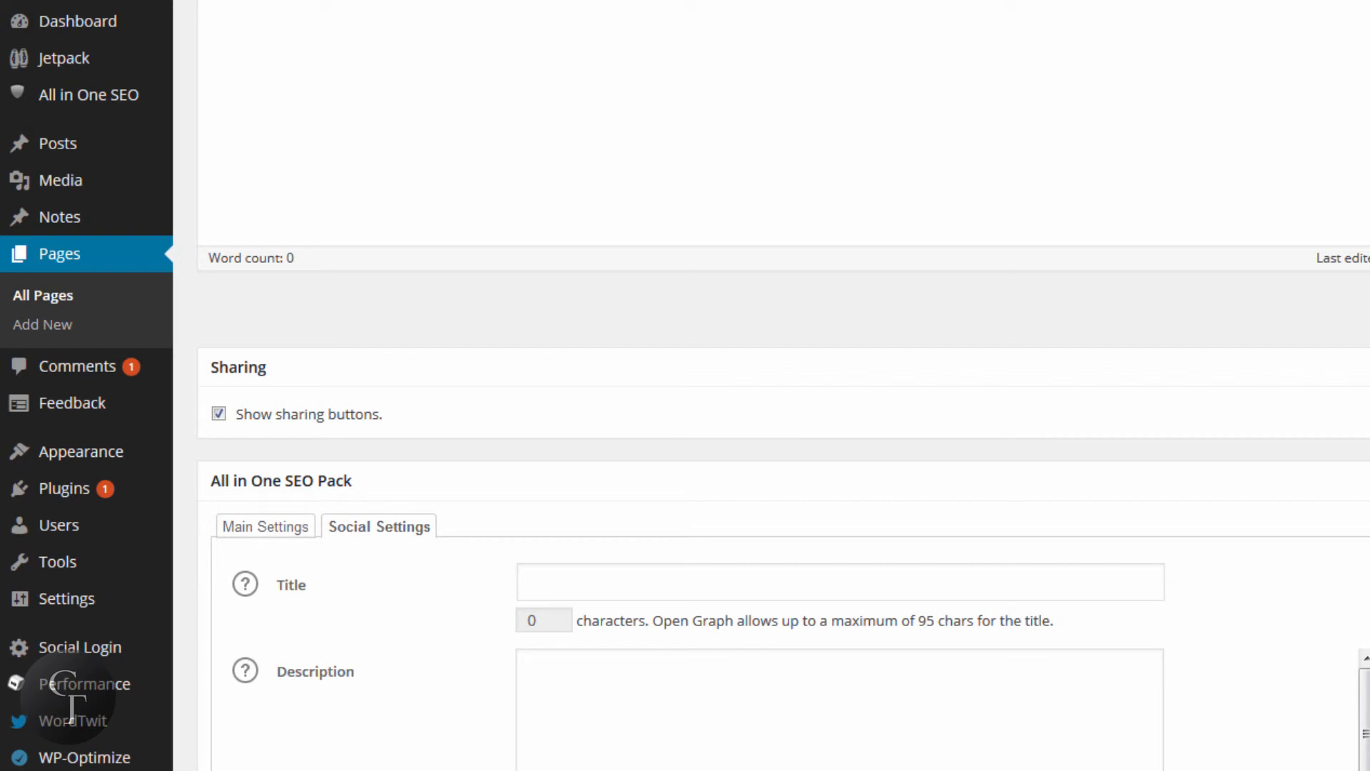
left_click(659, 579)
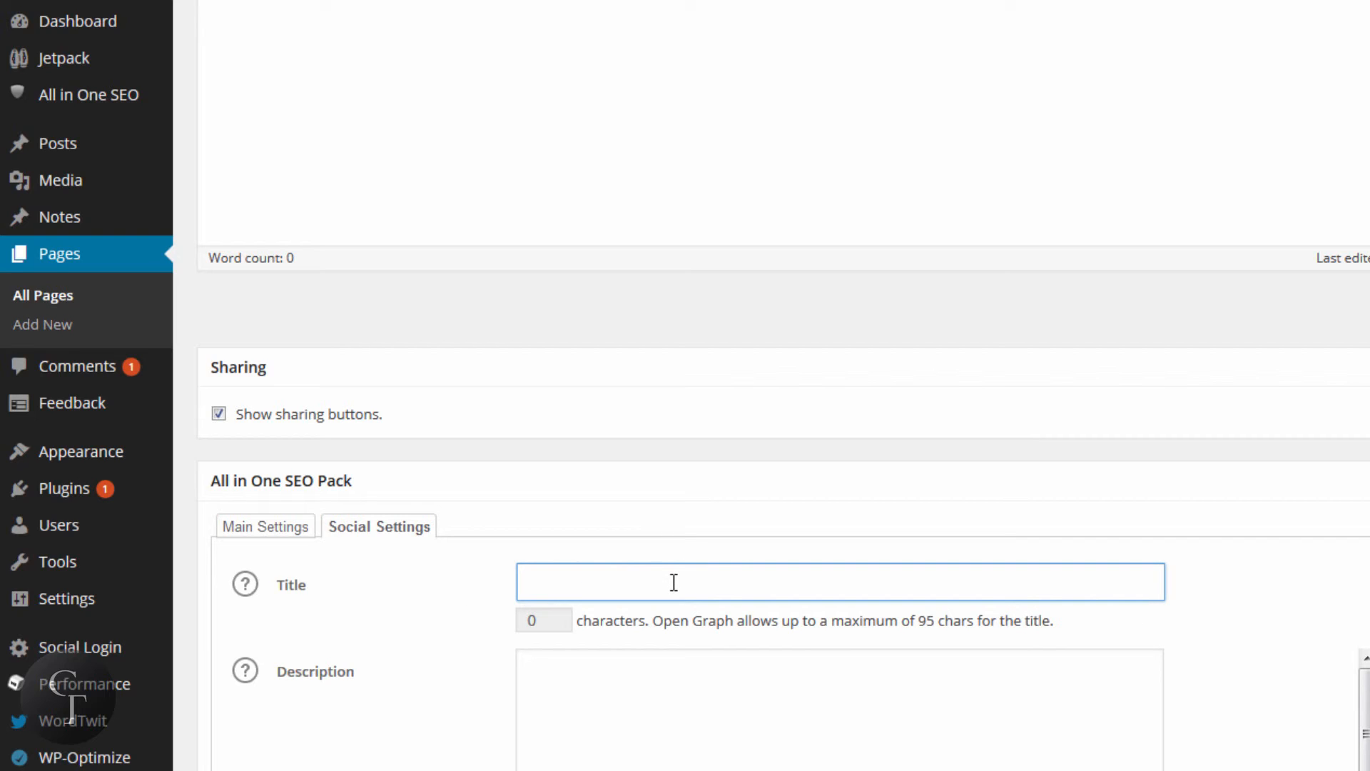
type("Gallery")
key("ctrl+a")
key("BackSpace")
type("Gallery")
key("ctrl+a")
key("BackSpace")
Step: Return the Dinner page's SEO section to its Main Settings and leave the page for the list of posts
left_click(682, 688)
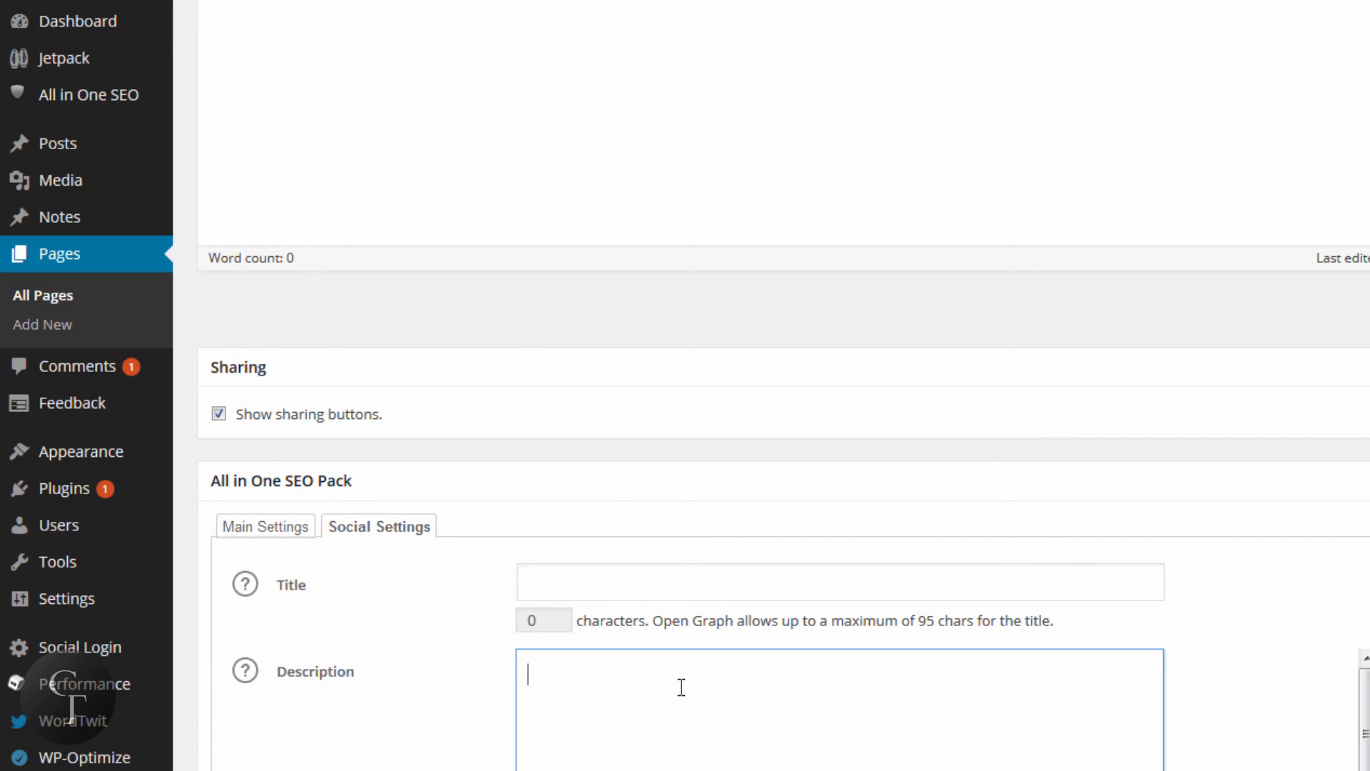
left_click(278, 528)
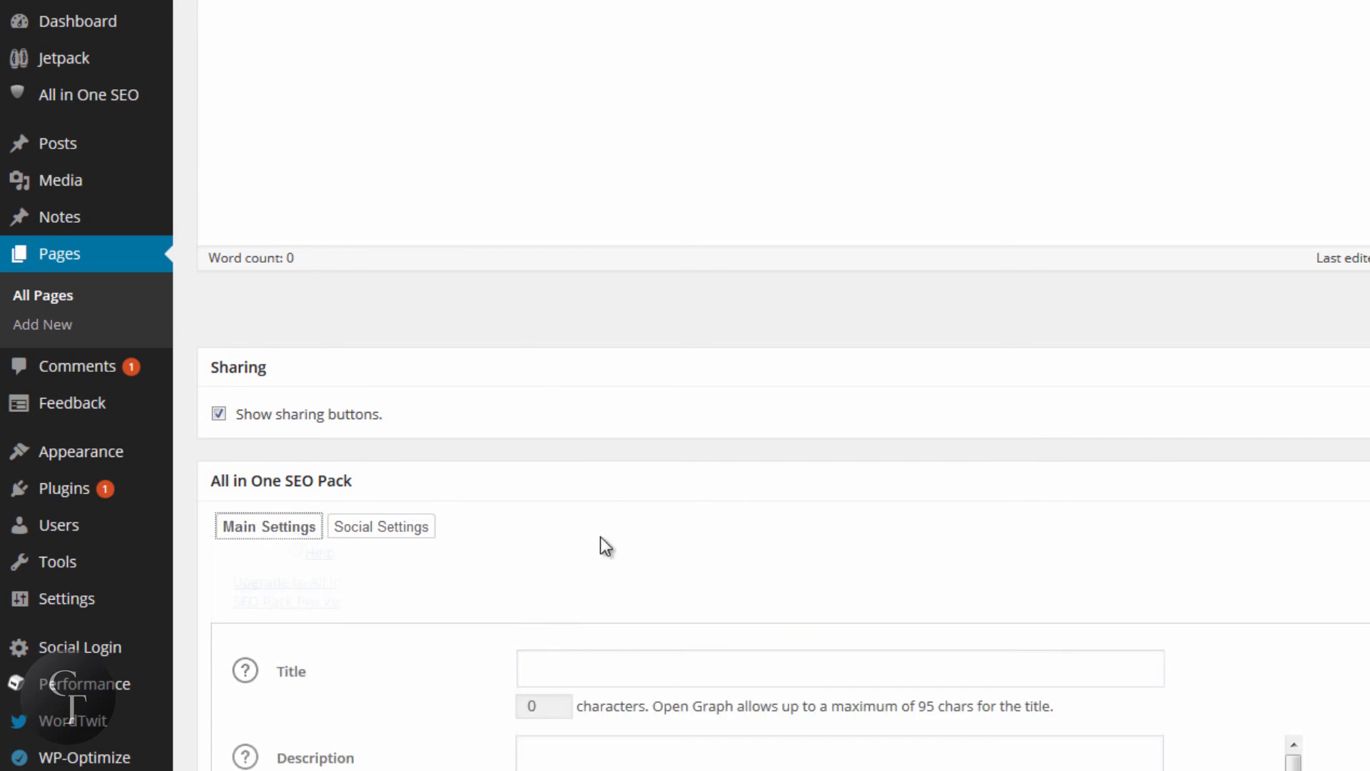
scroll(756, 558, "down", 2)
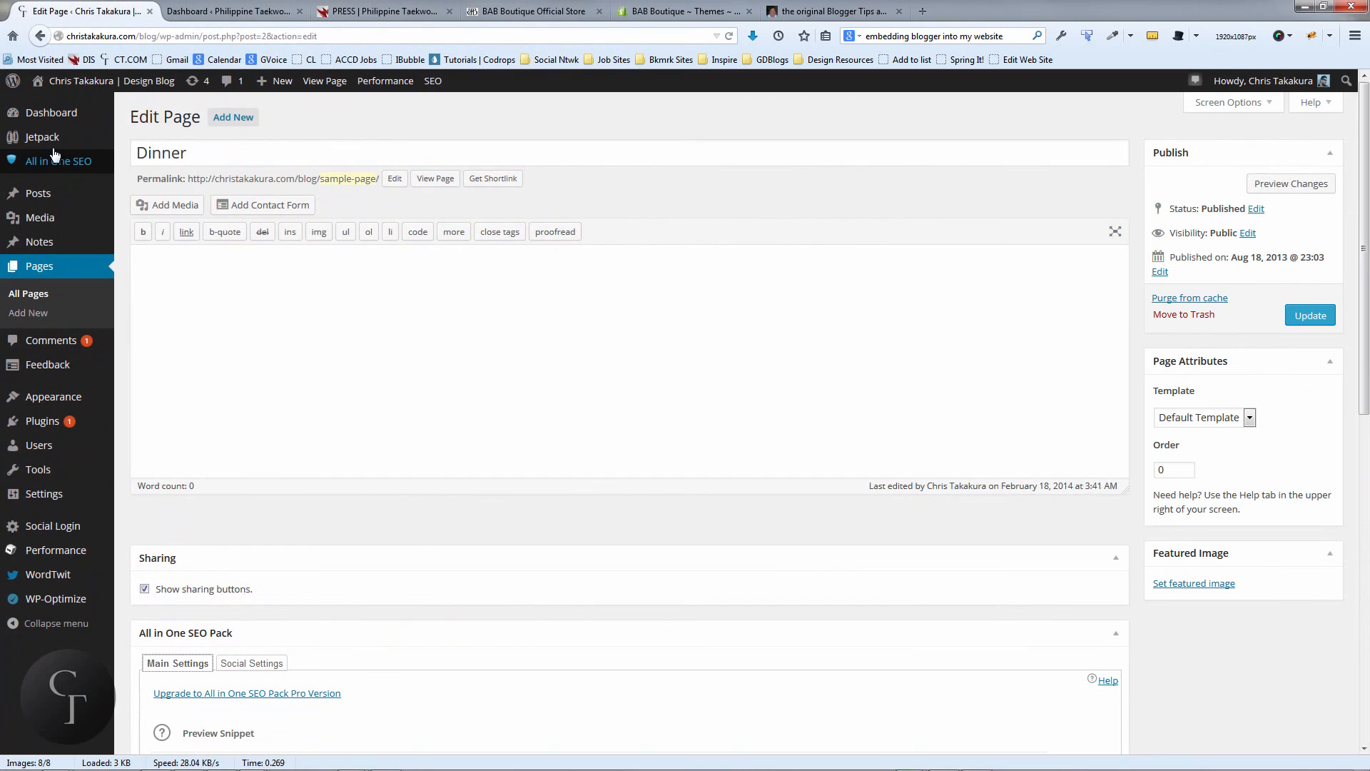
mouse_move(56, 159)
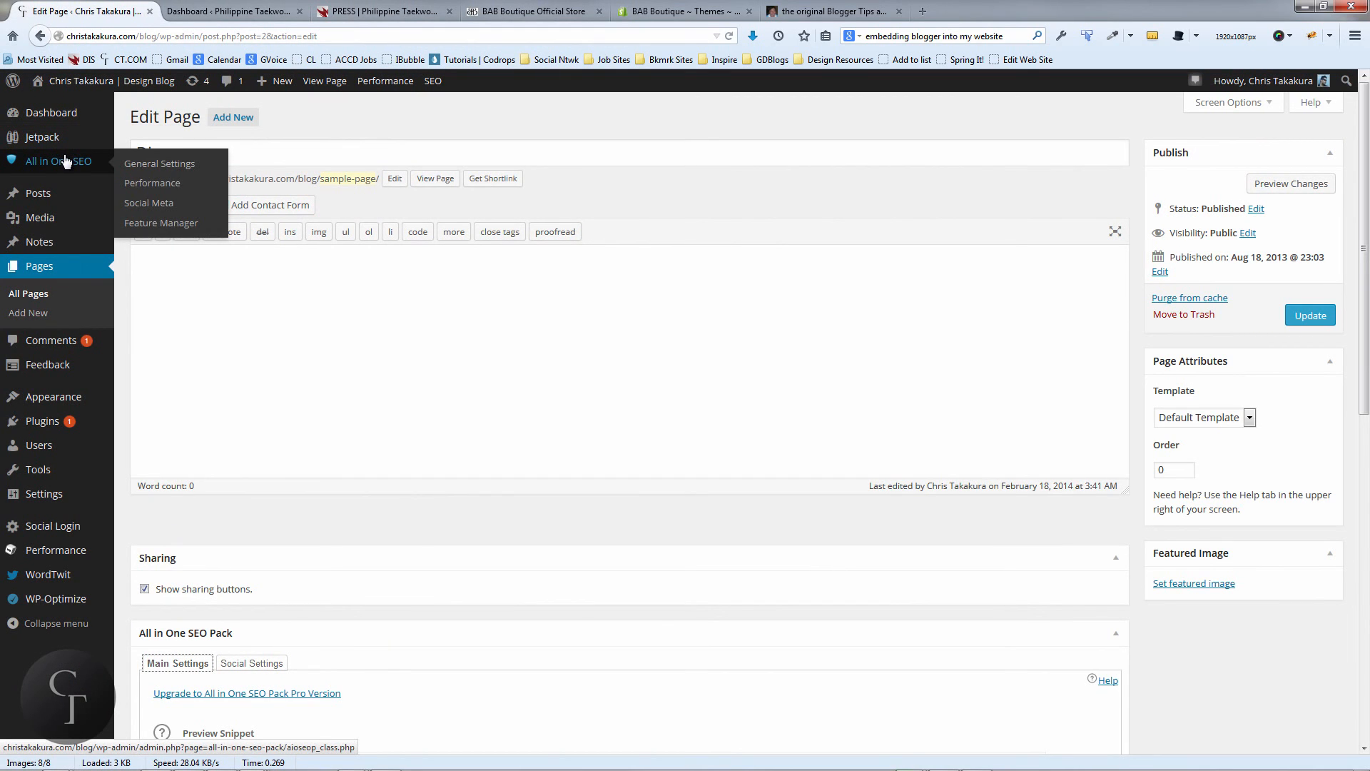
left_click(45, 195)
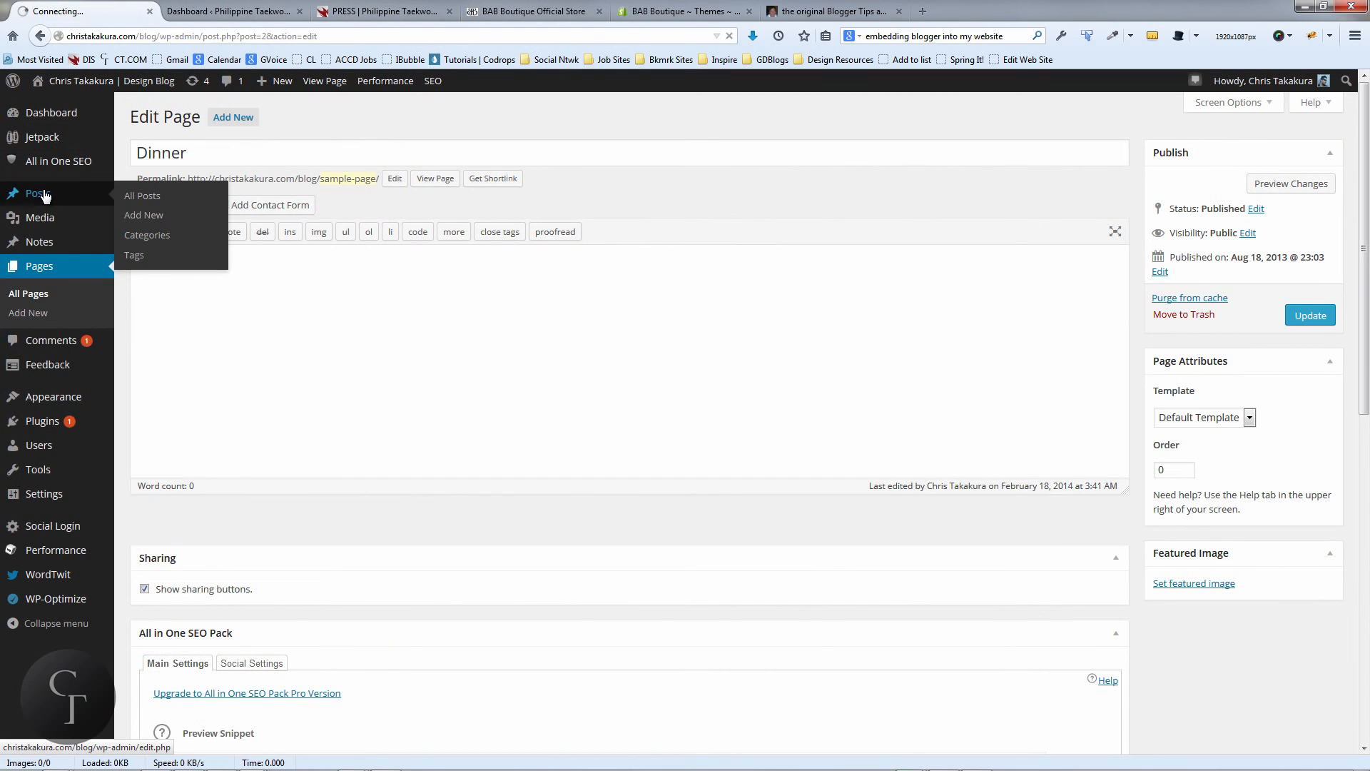